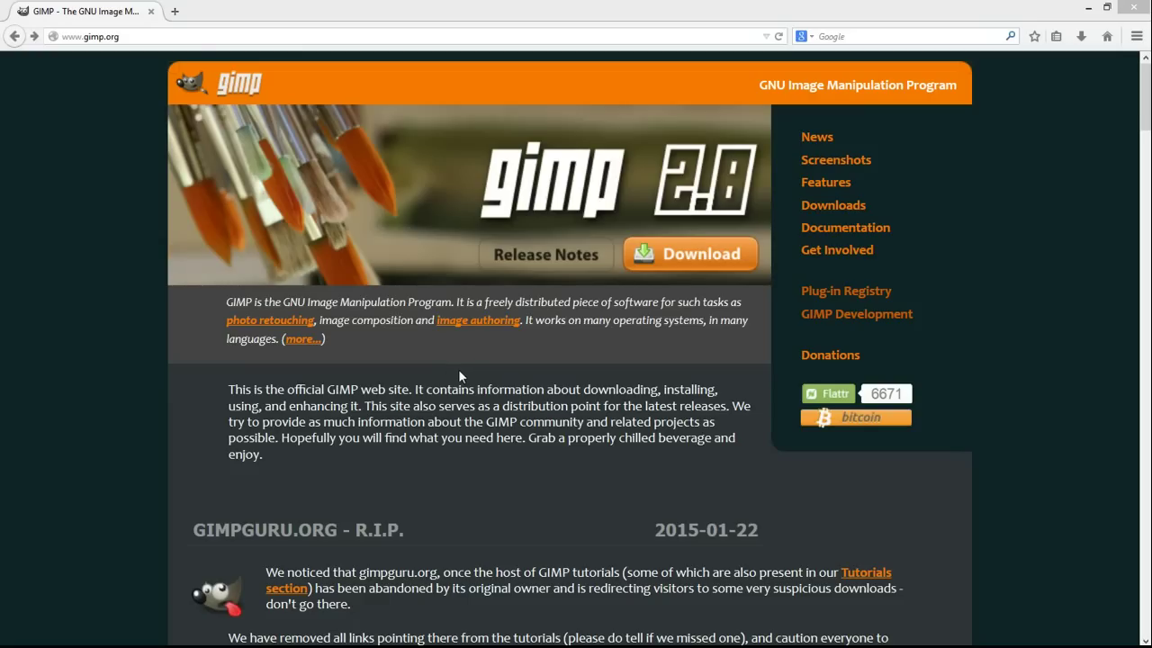
- Open the GIMP Downloads page in Firefox
drag(129, 37, 56, 36)
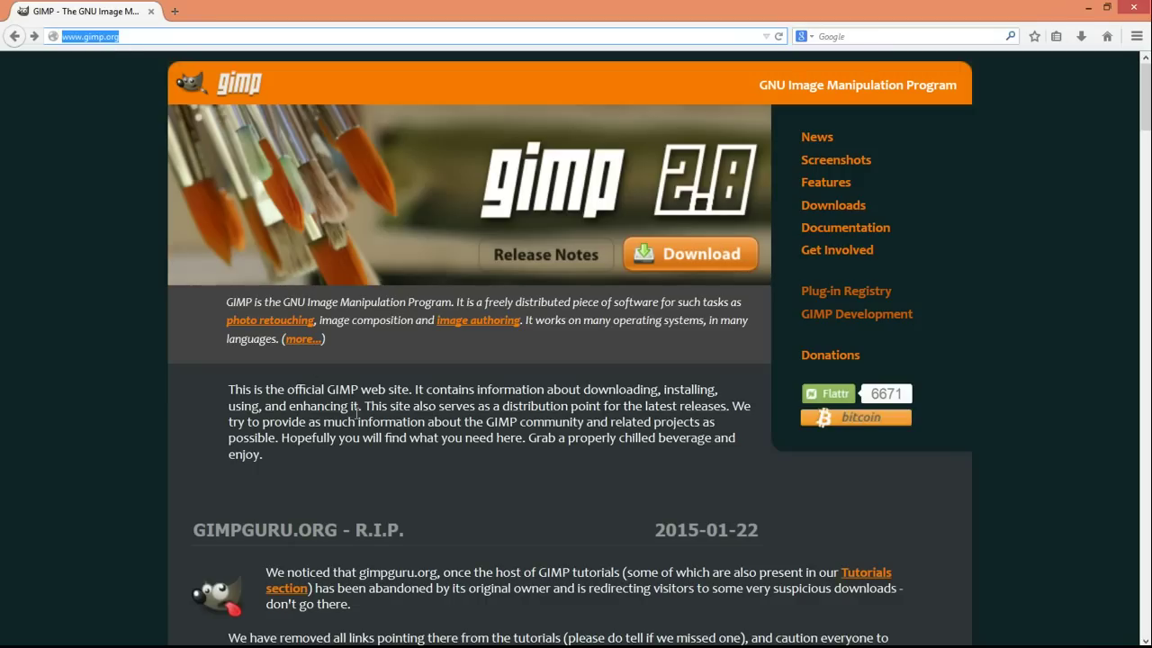
click(373, 422)
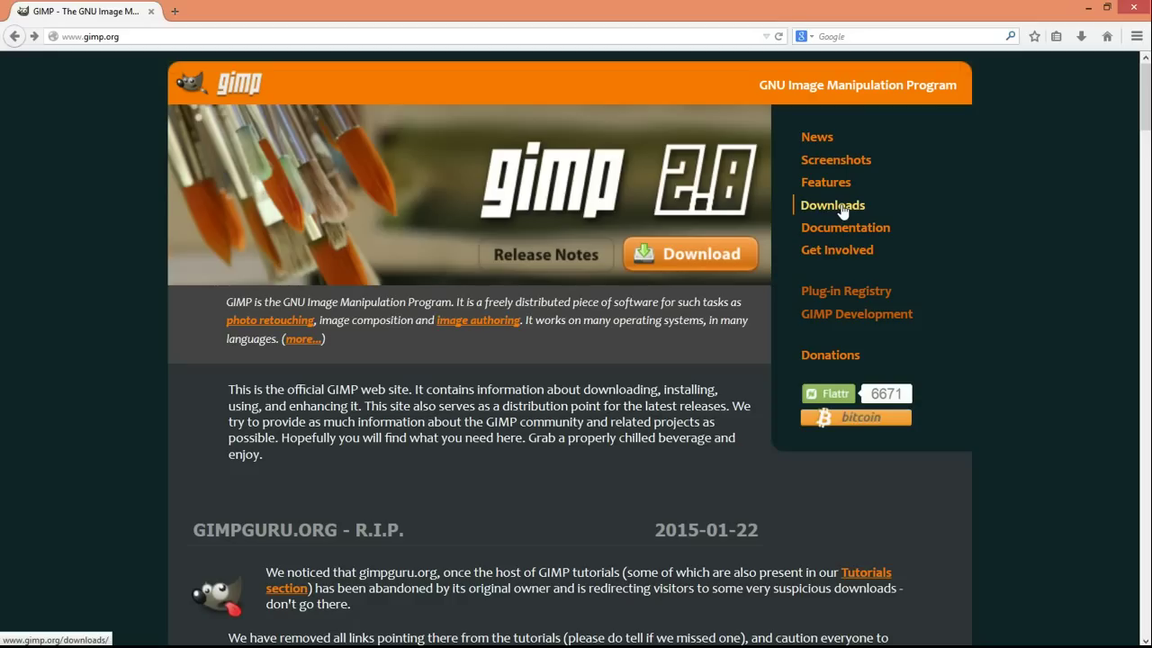
click(842, 209)
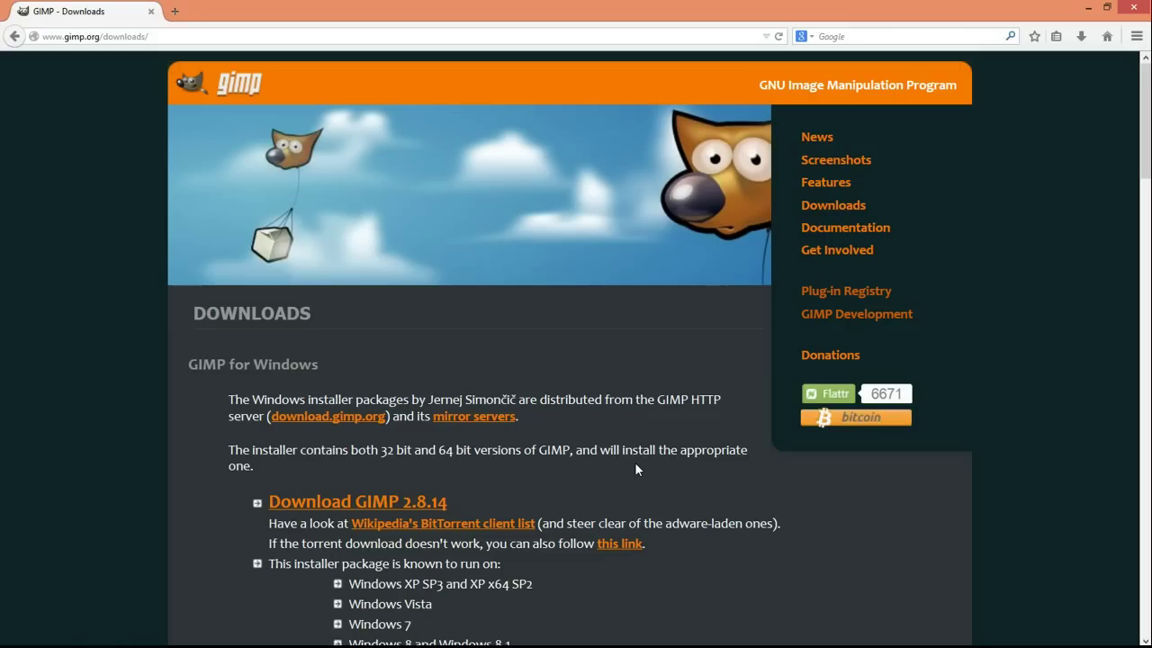
scroll(636, 464, down, 2)
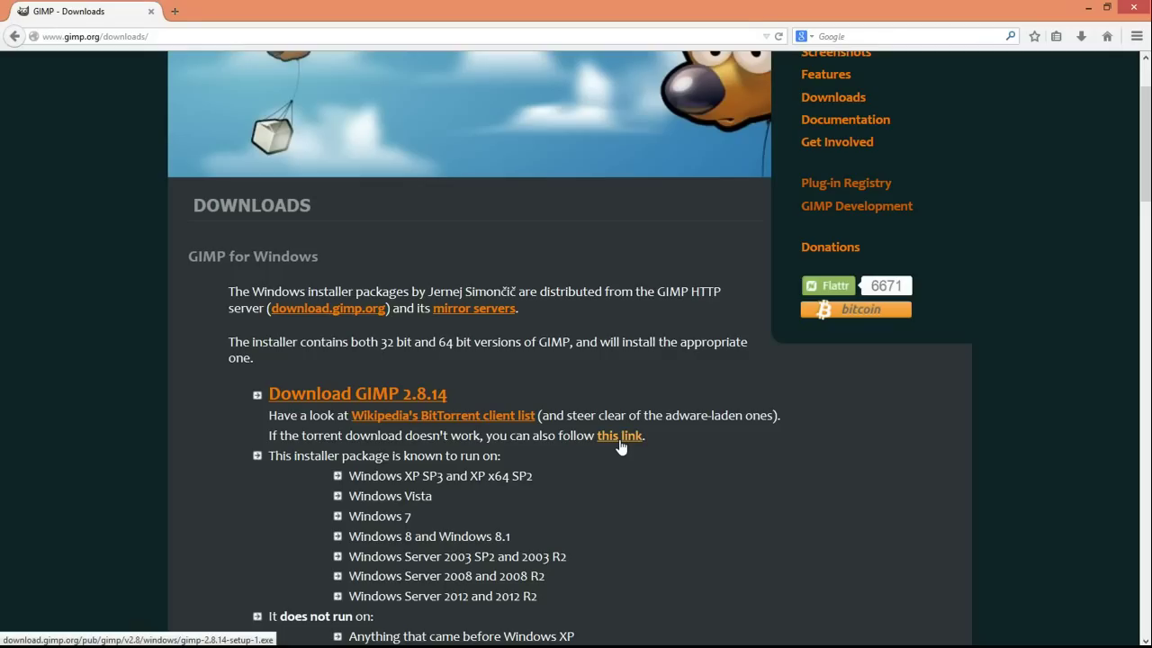
- Start the gimp-2.8.14-setup-1.exe download, then cancel it as a duplicate
click(620, 439)
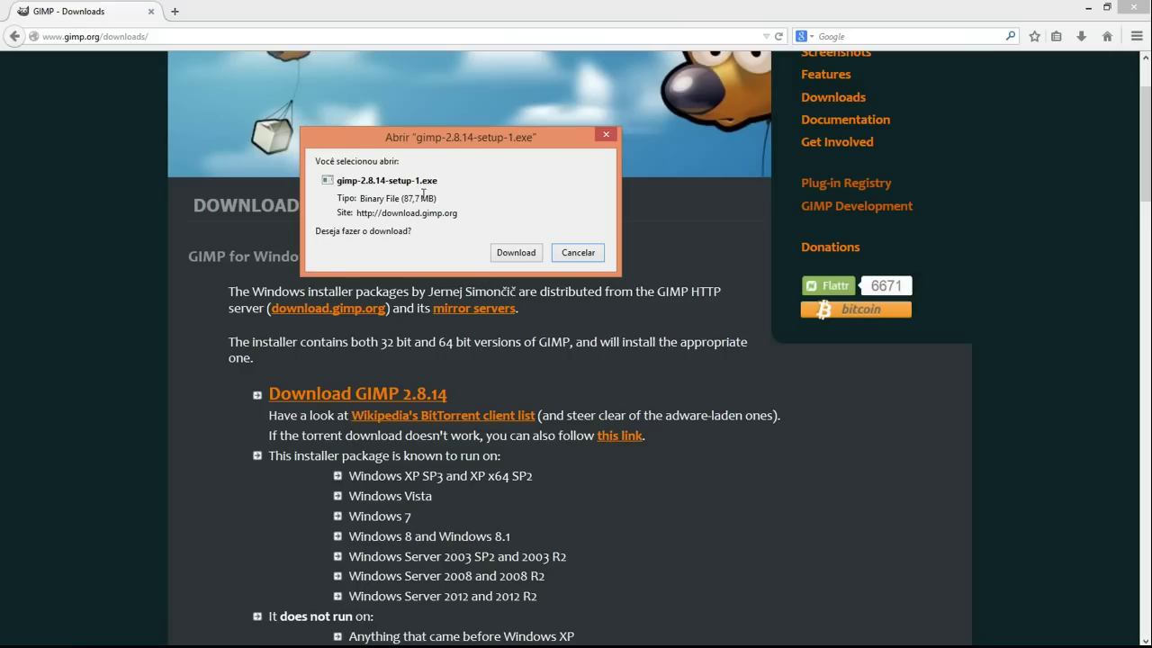
click(503, 253)
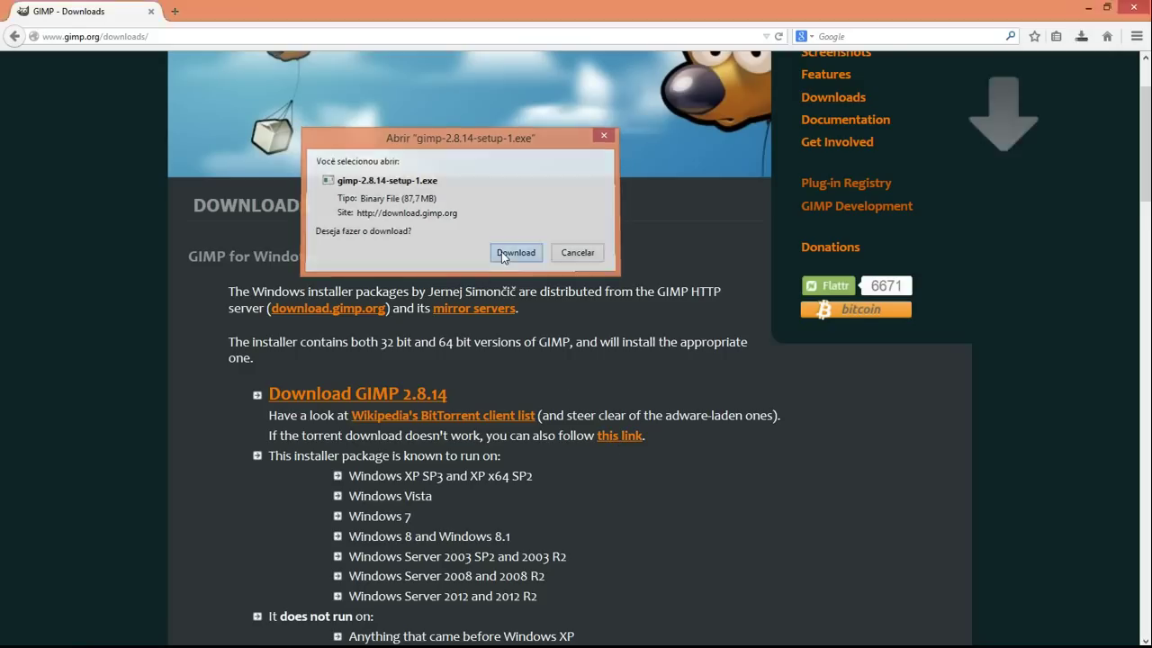
click(1081, 36)
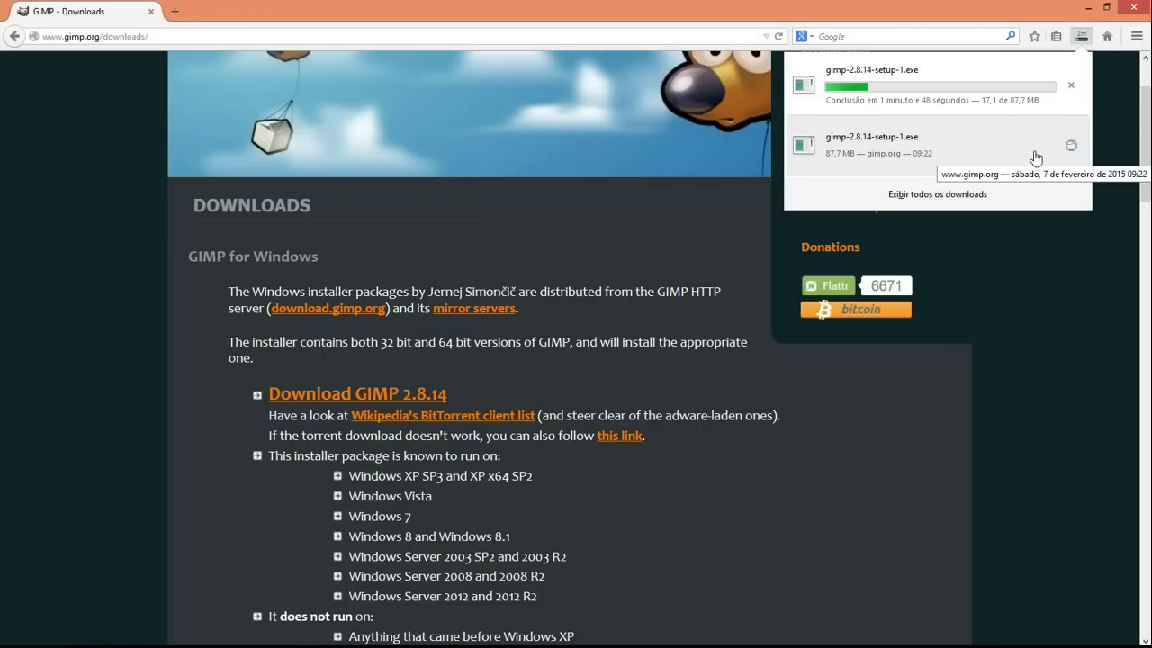
click(1071, 86)
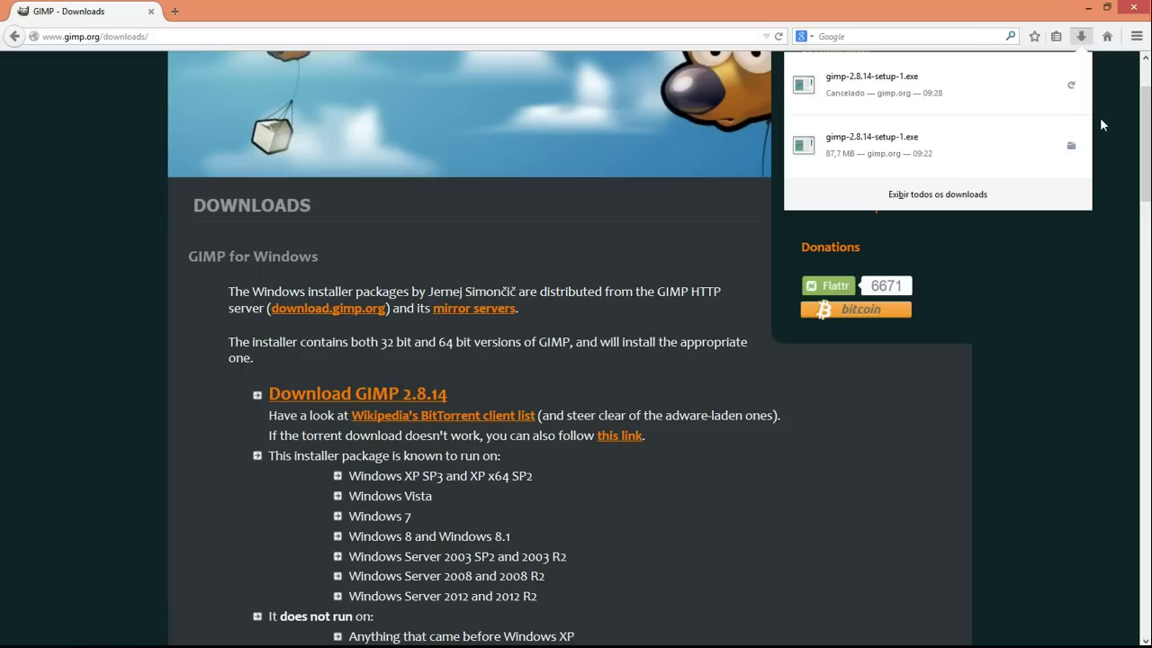
click(712, 202)
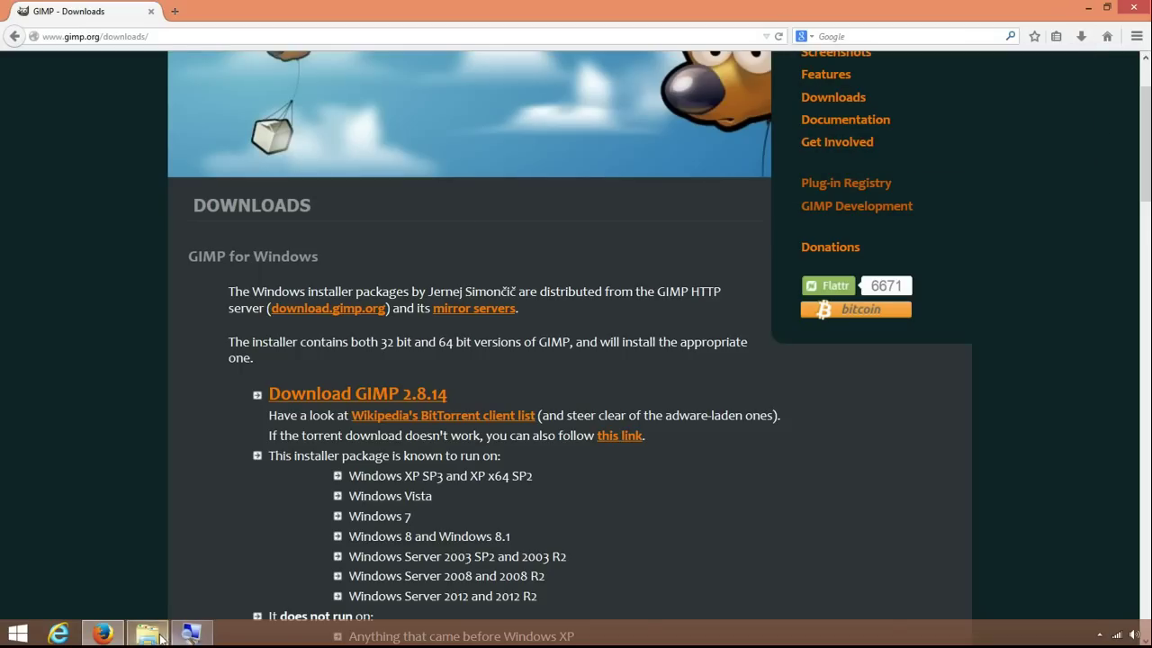
click(147, 636)
- Run gimp-2.8.14-setup-1 and keep Português (Brasil) as the setup language
click(205, 187)
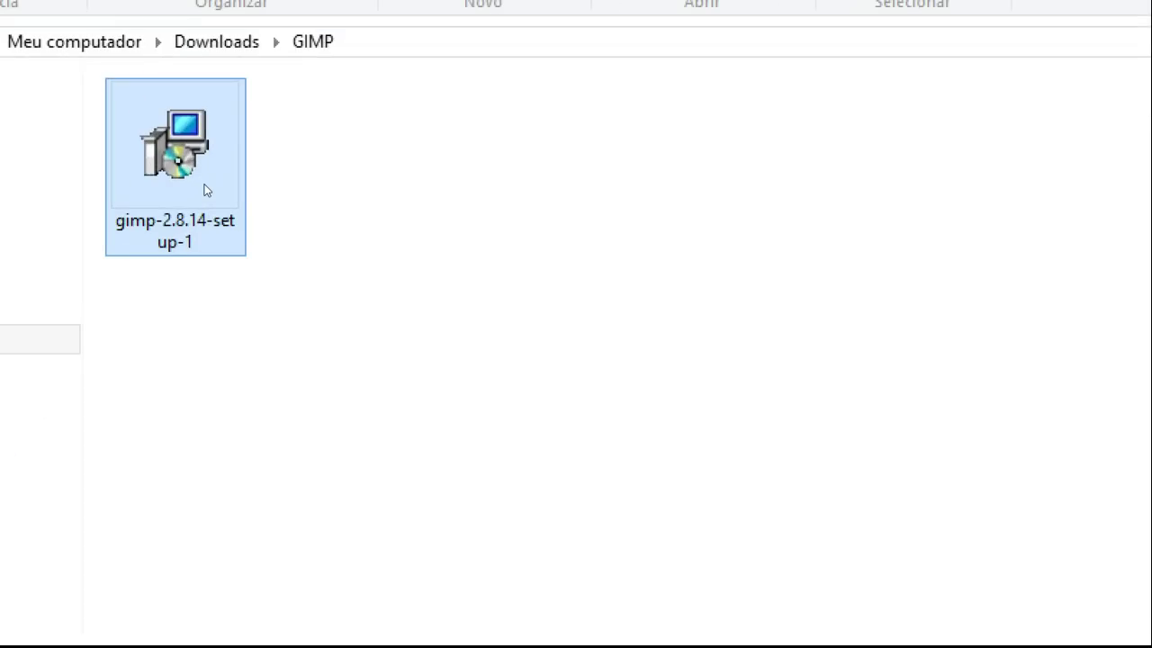
right_click(181, 175)
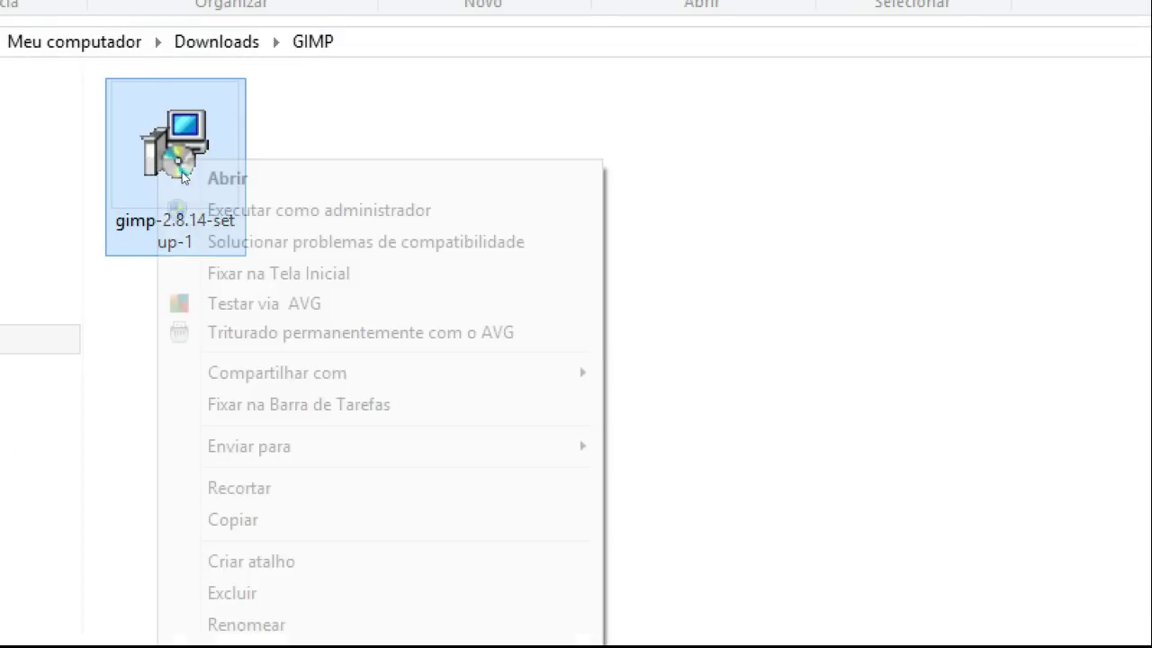
click(258, 177)
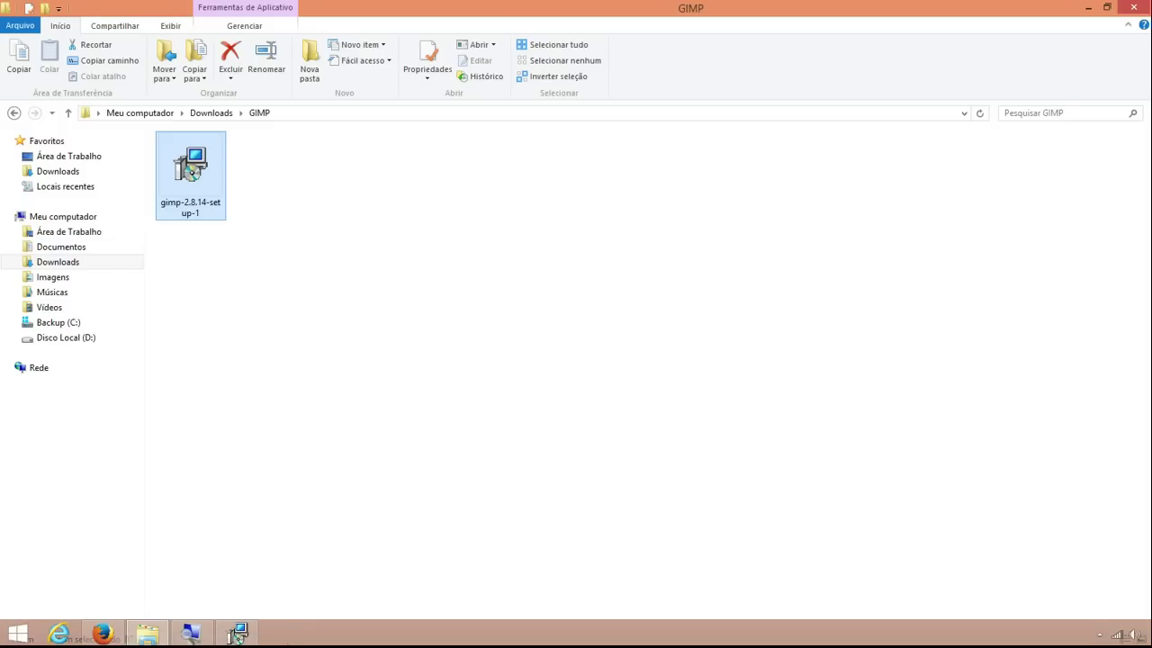
click(237, 634)
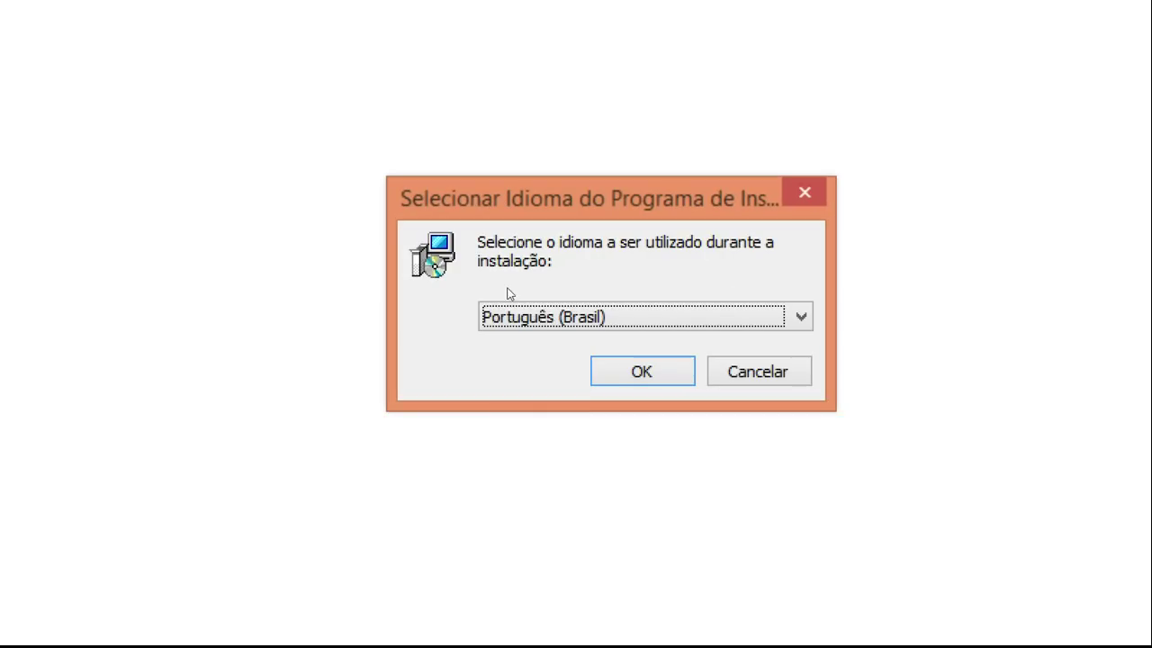
click(563, 329)
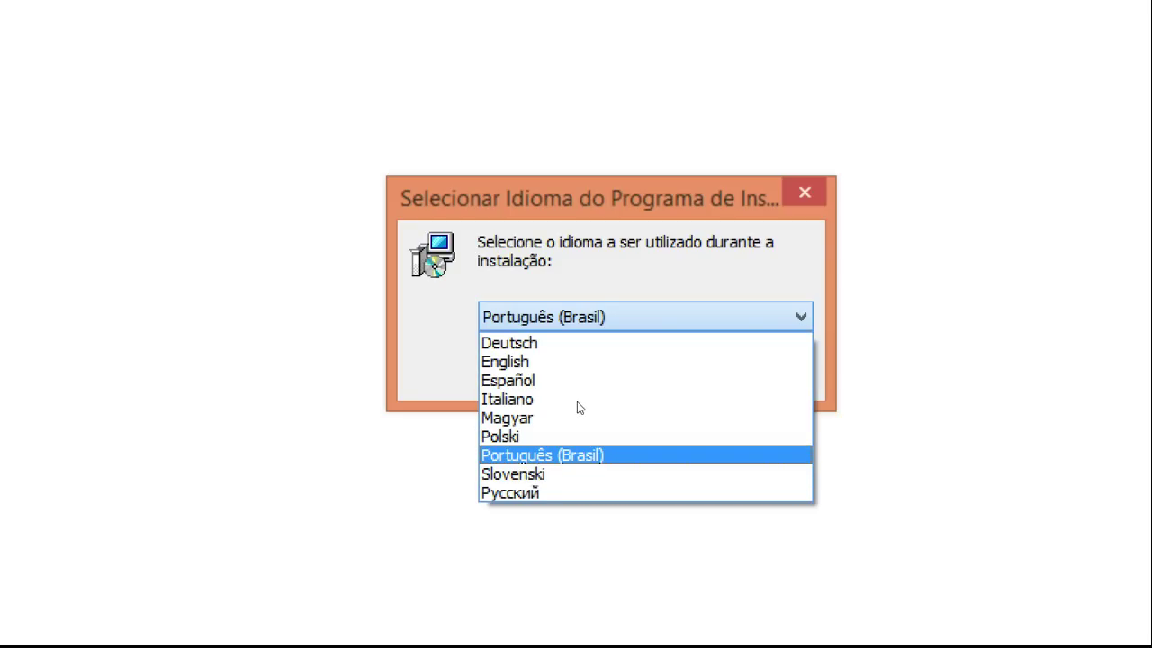
key(Escape)
click(594, 366)
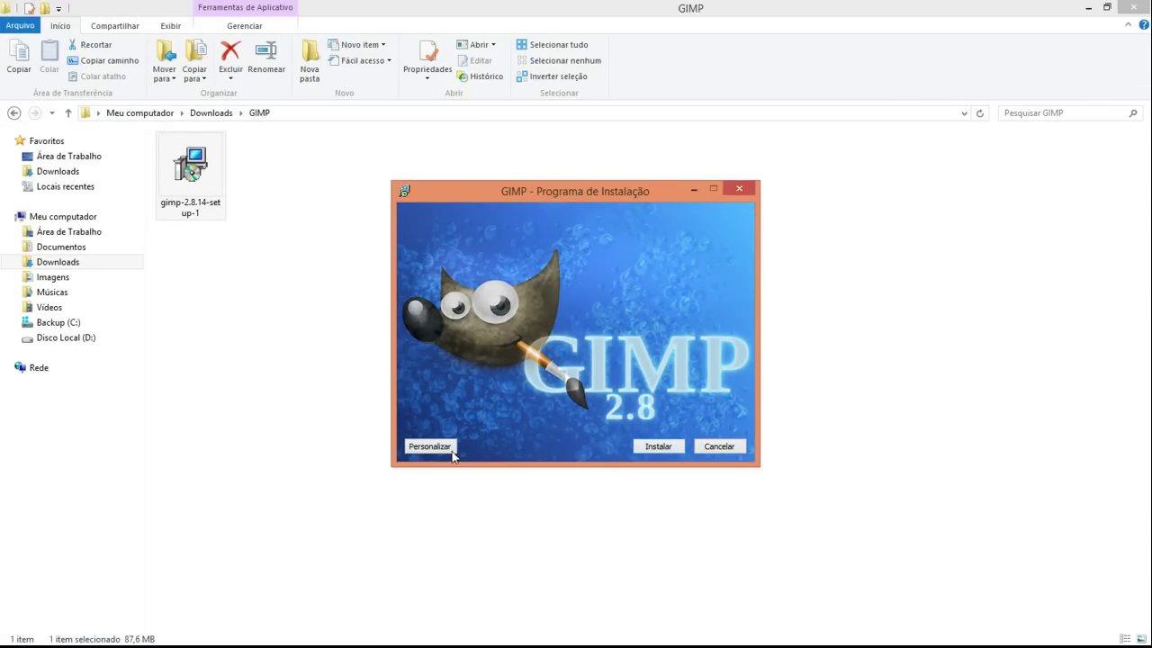
- Install GIMP 2.8 with Instalar, then finish with Concluir
click(657, 447)
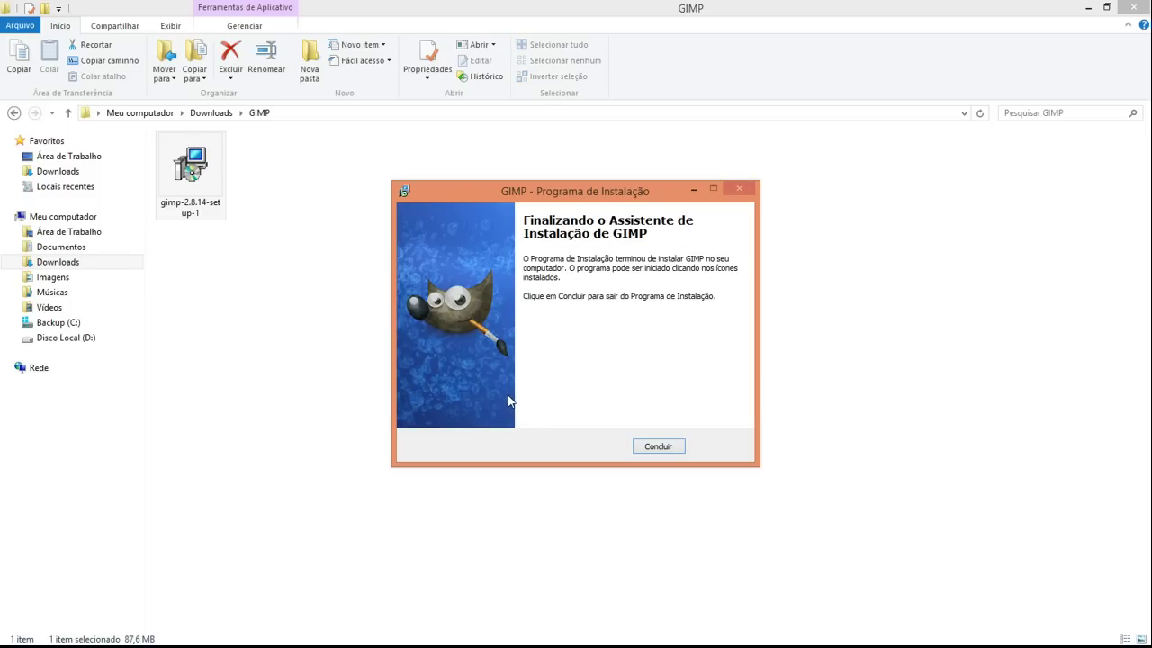
click(670, 447)
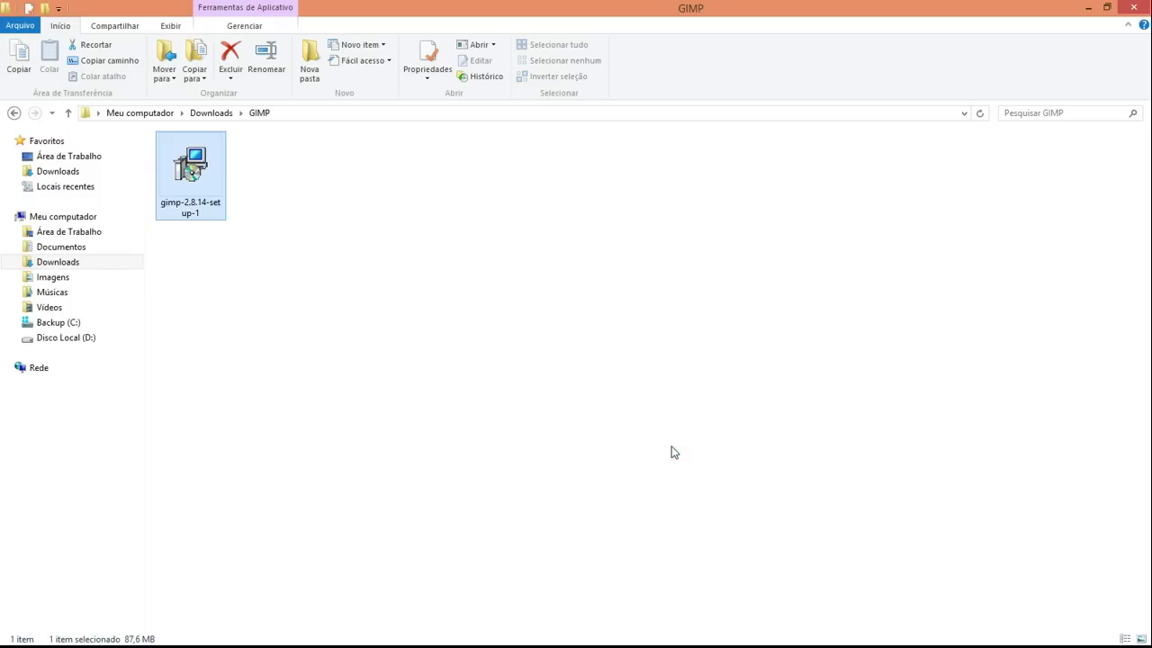
- Deselect the setup file and return to Firefox's GIMP page, scrolled to the top
click(480, 288)
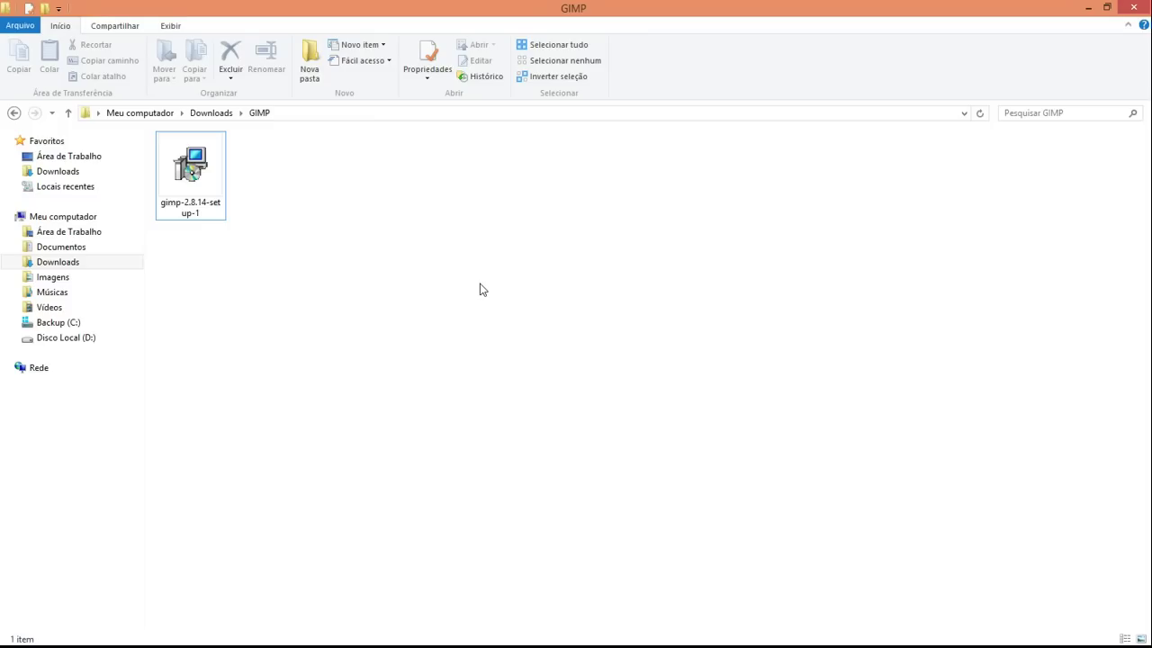
click(99, 635)
scroll(304, 331, up, 3)
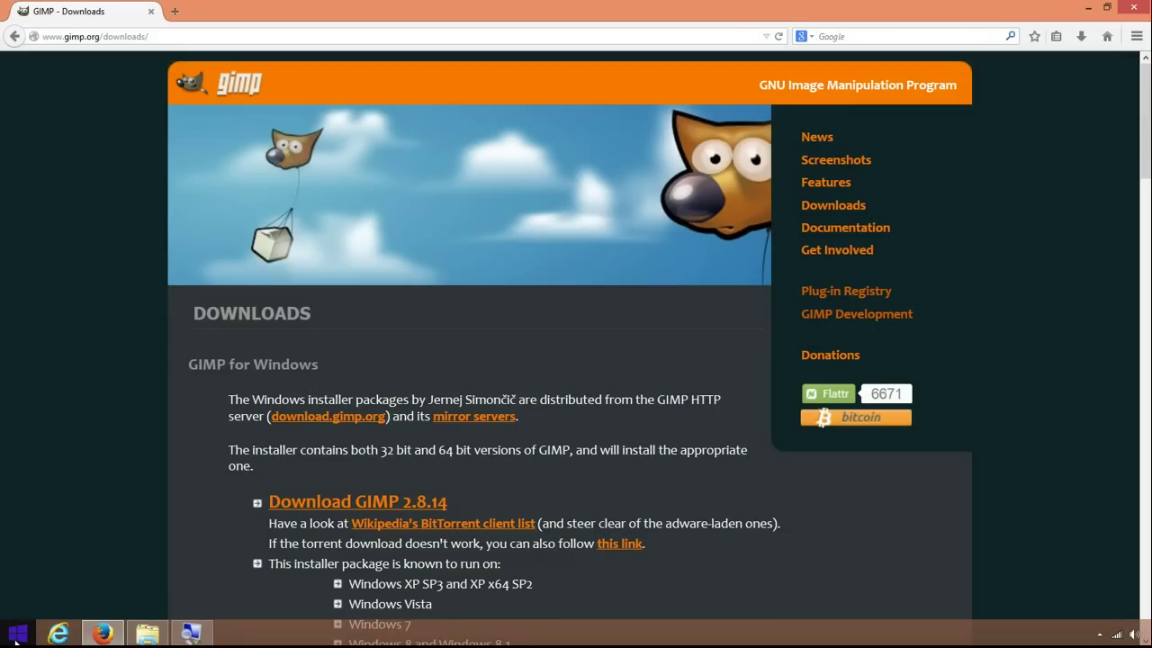
- Search 'gimp 2' from the Start screen and launch GIMP 2
click(16, 637)
text(gimp 2)
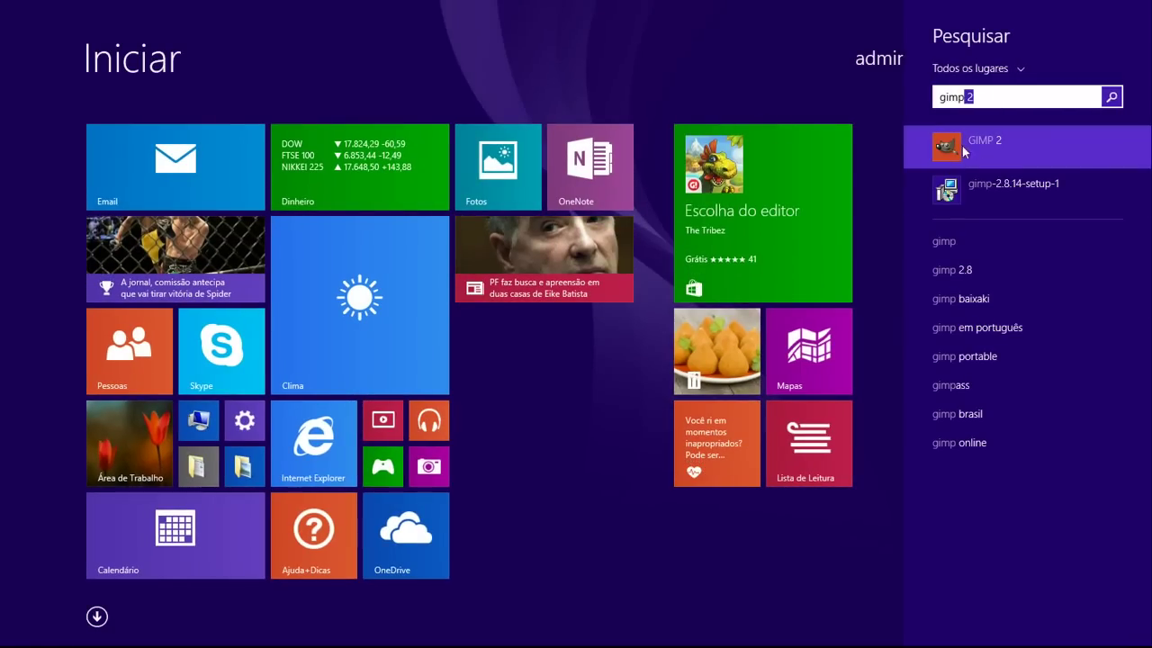
click(972, 149)
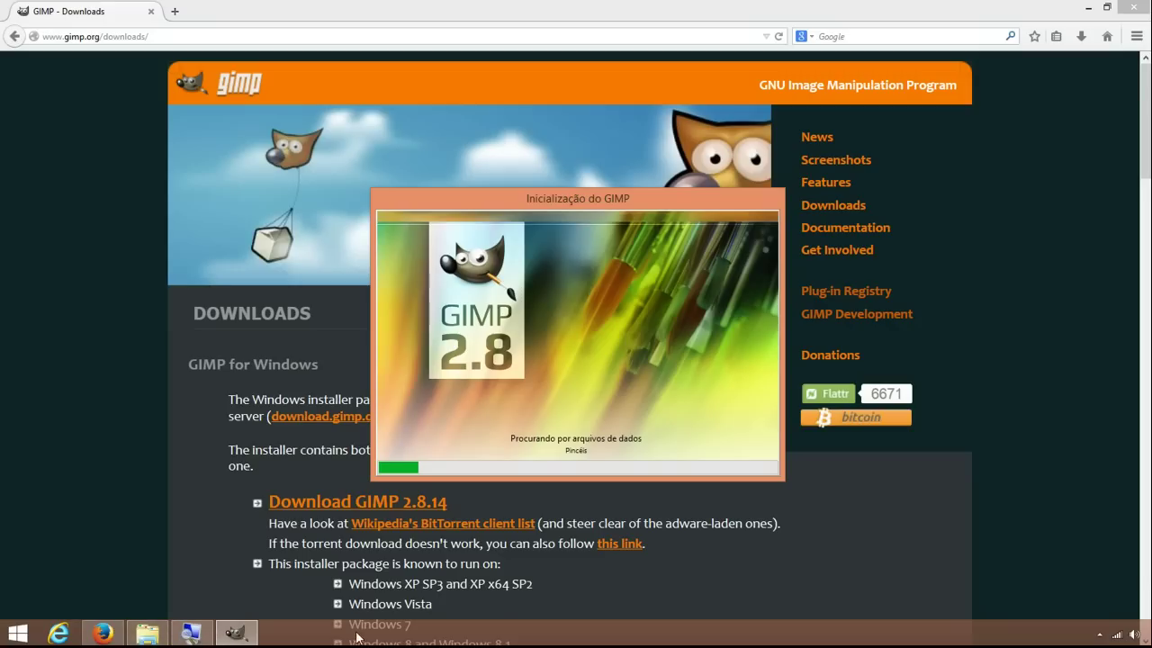
mouse_move(236, 634)
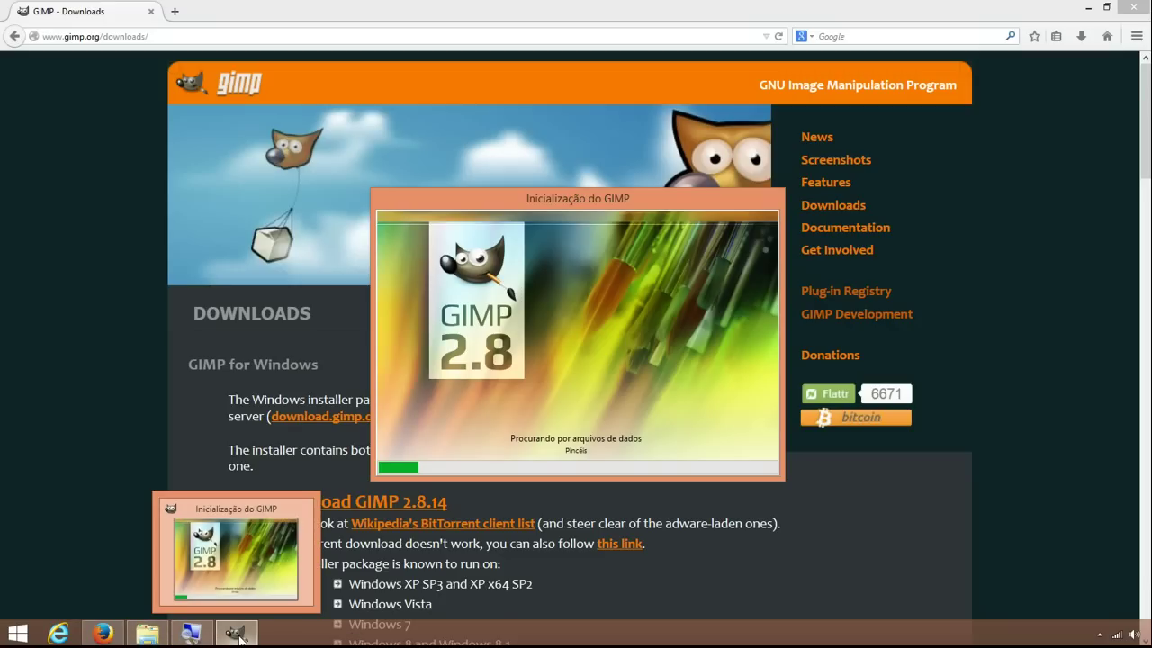
- Wait for GIMP 2.8 to finish loading, then move its main window up
right_click(238, 636)
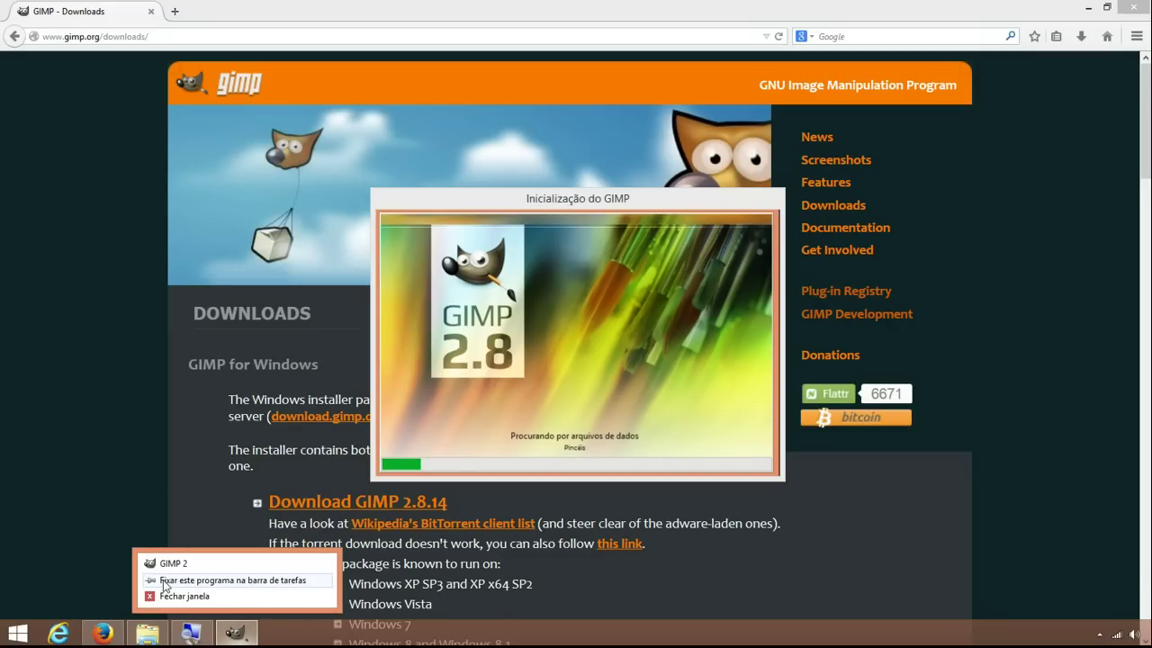
click(218, 580)
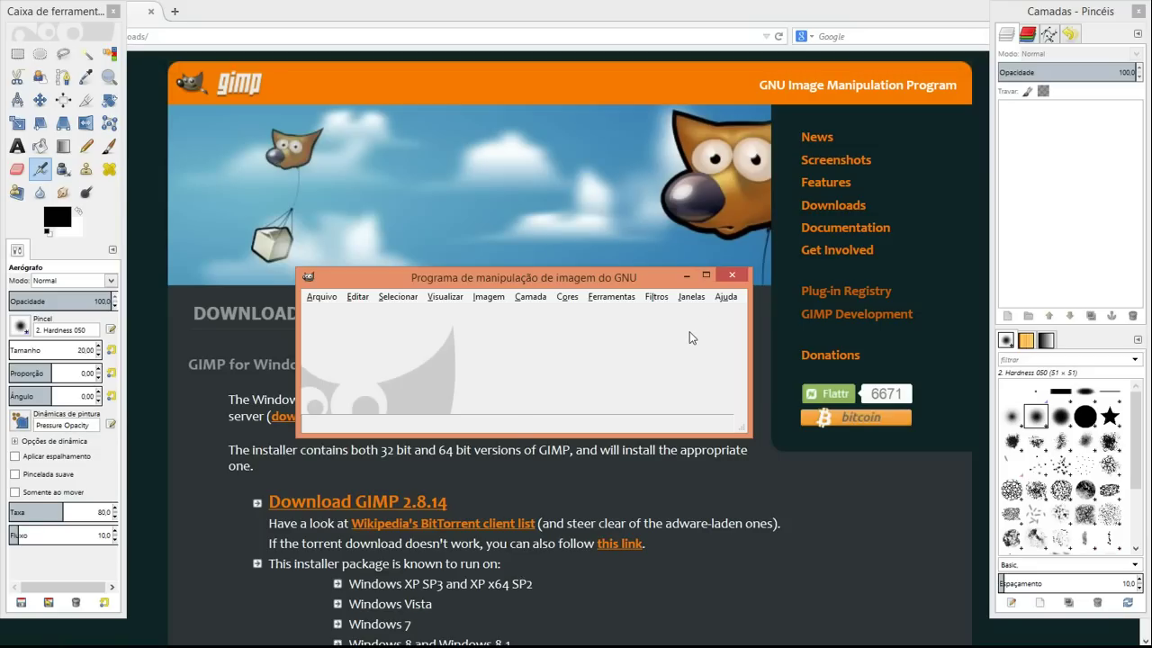
drag(581, 277, 417, 18)
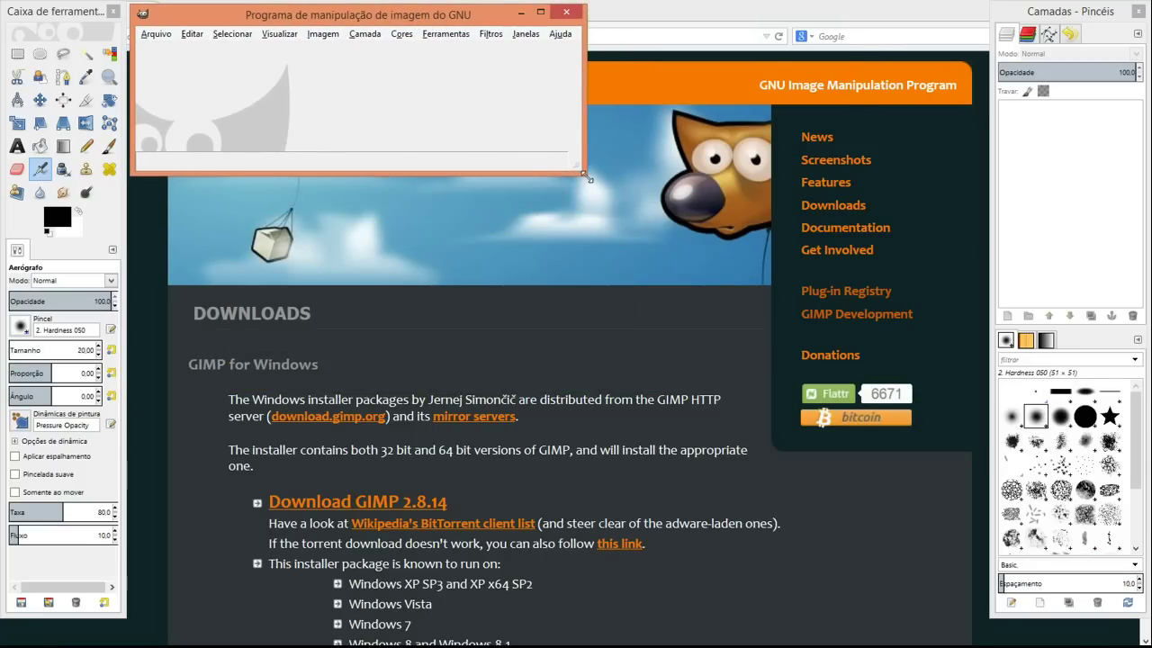
- Resize the GIMP image window to fill the space between the toolbox and docks
drag(581, 169, 988, 605)
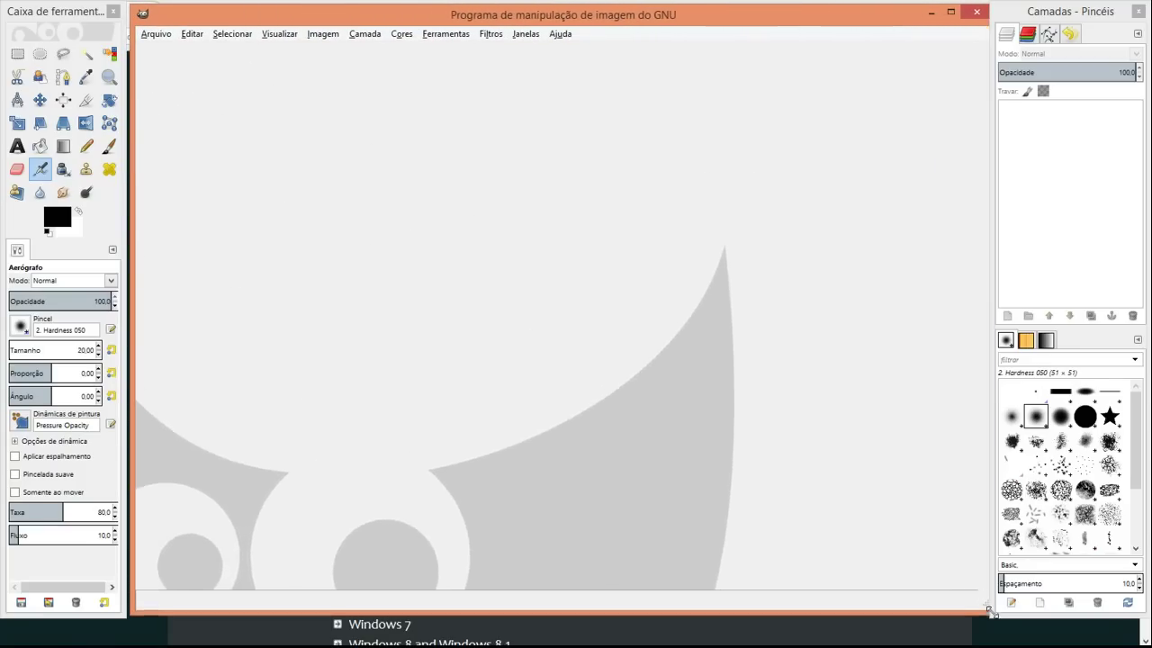
drag(988, 605, 970, 621)
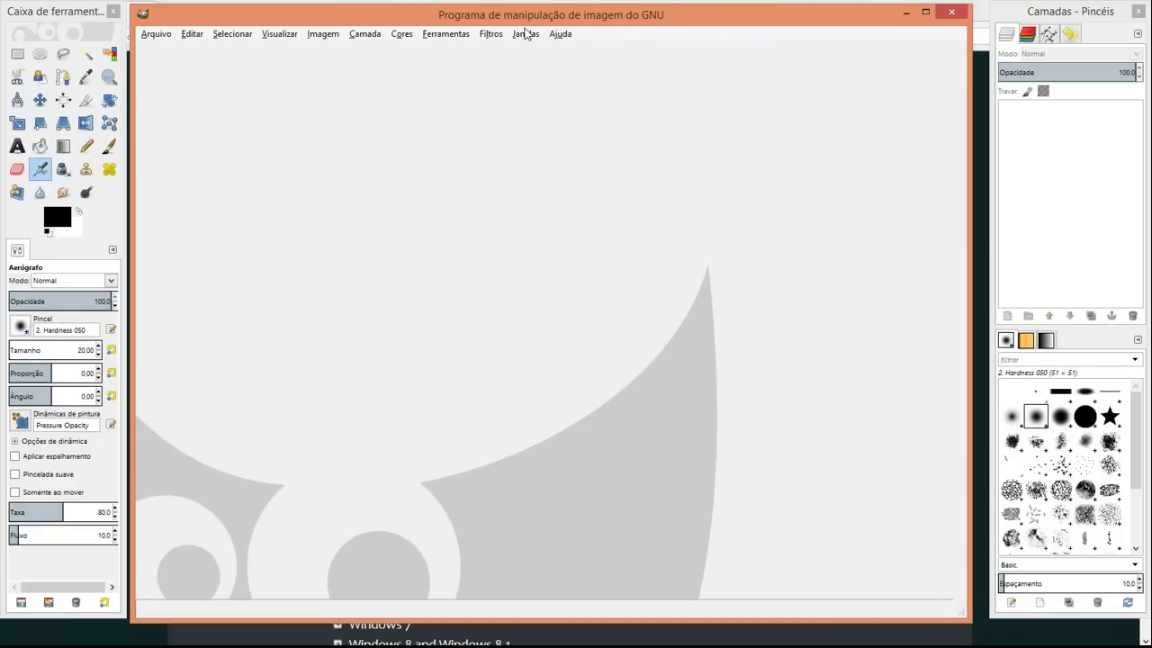
click(527, 33)
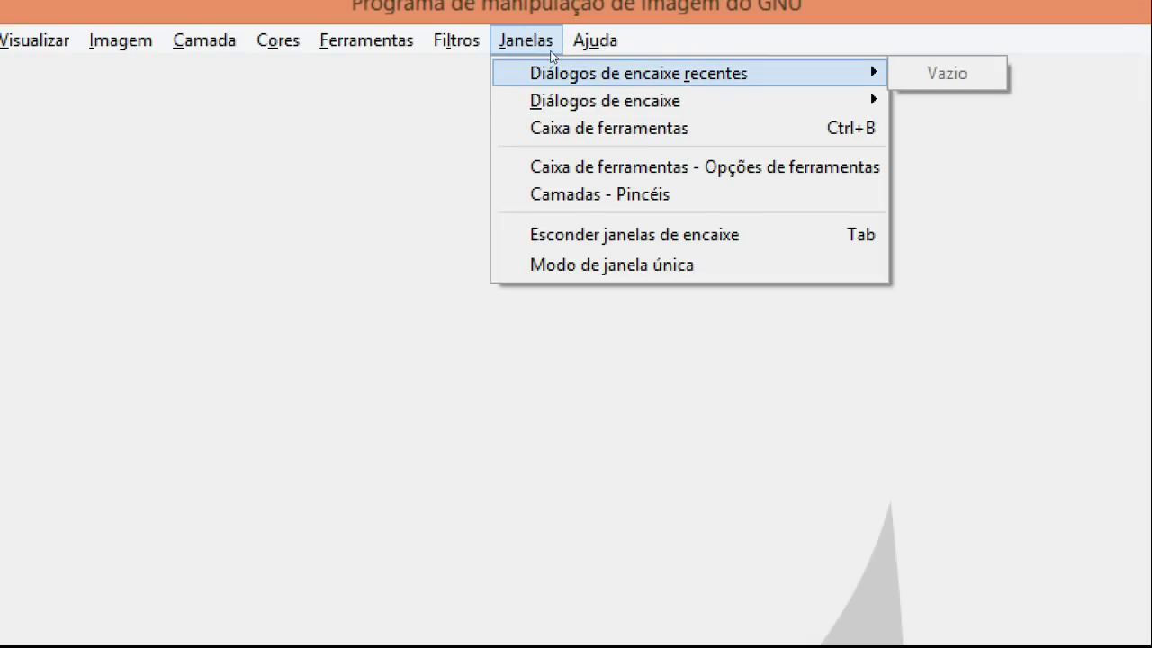
key(Down)
key(Down)
key(Down)
key(Up)
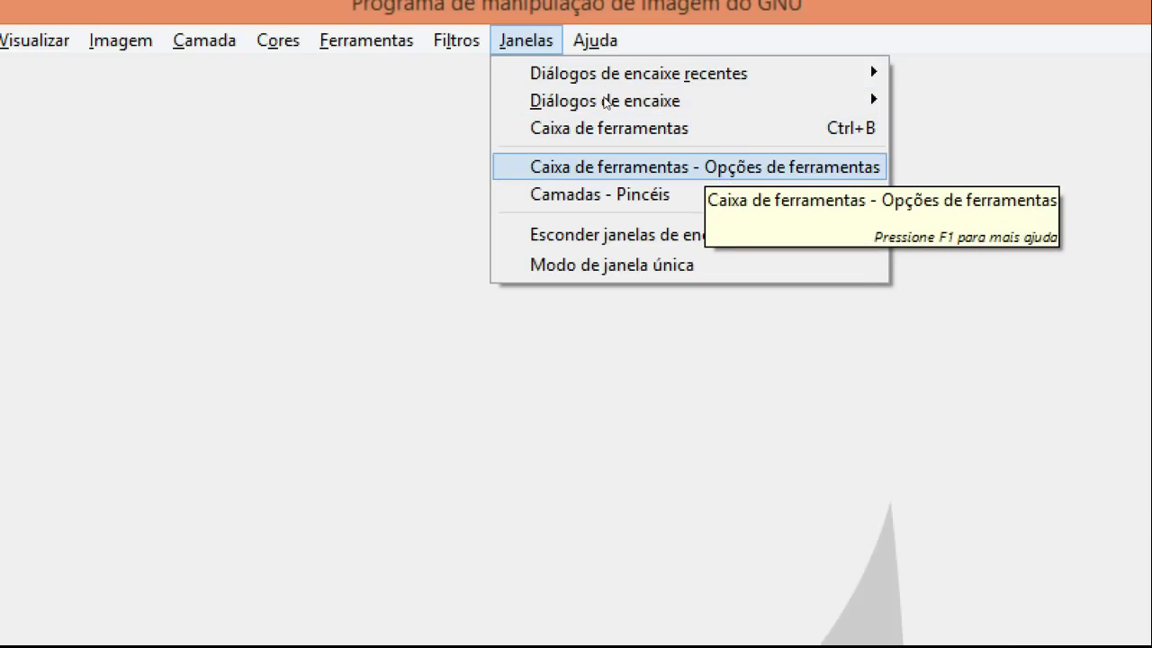
key(Down)
key(Down)
key(Down)
key(Up)
key(Down)
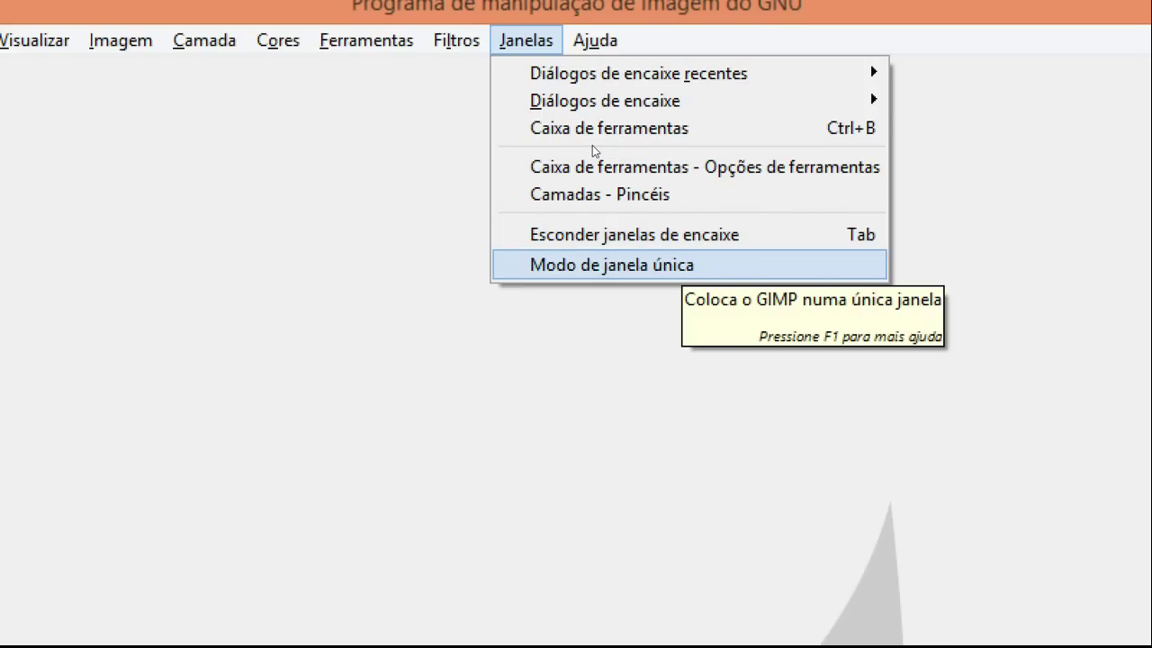
key(Down)
key(Down)
key(Down)
key(Down)
key(Down)
key(Down)
key(Down)
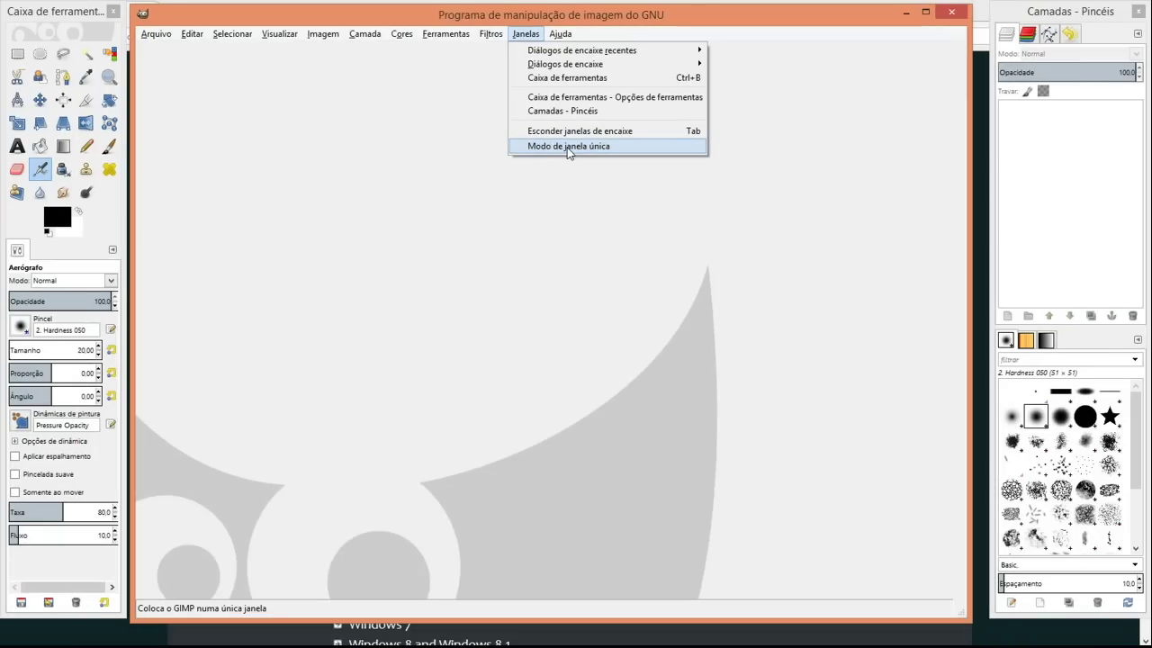
- Enable Modo de janela única, maximize GIMP, and widen the tool options dock
click(568, 147)
click(914, 15)
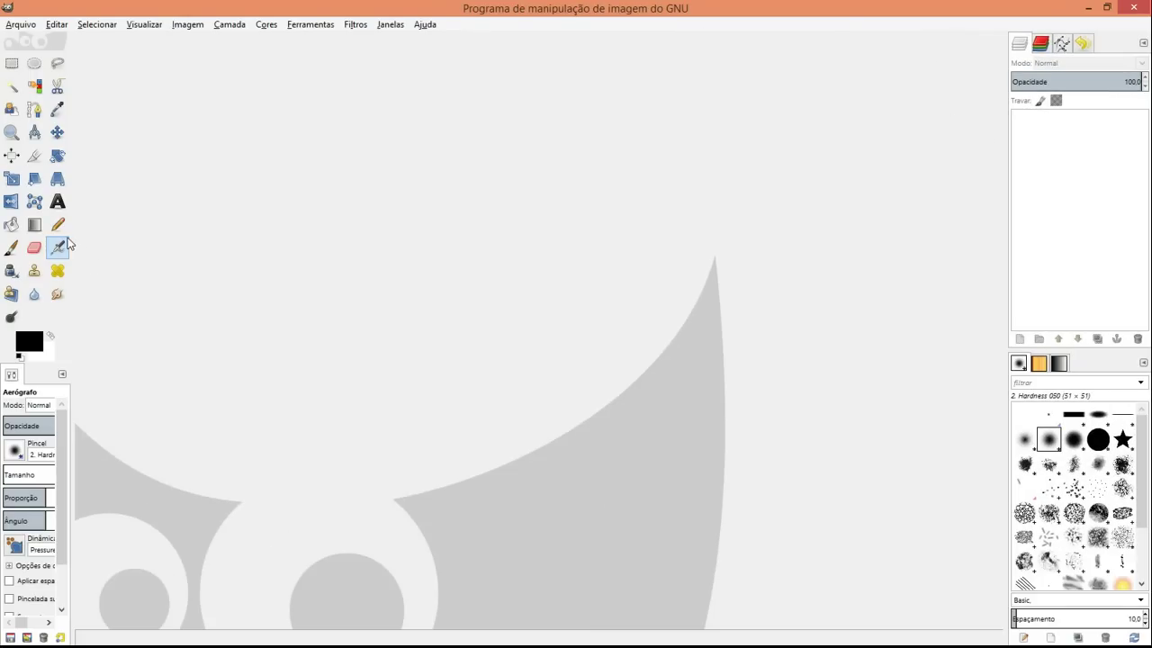
mouse_move(72, 239)
mouse_down()
mouse_move(137, 245)
mouse_move(68, 245)
mouse_move(121, 254)
mouse_move(170, 252)
mouse_move(149, 255)
mouse_up()
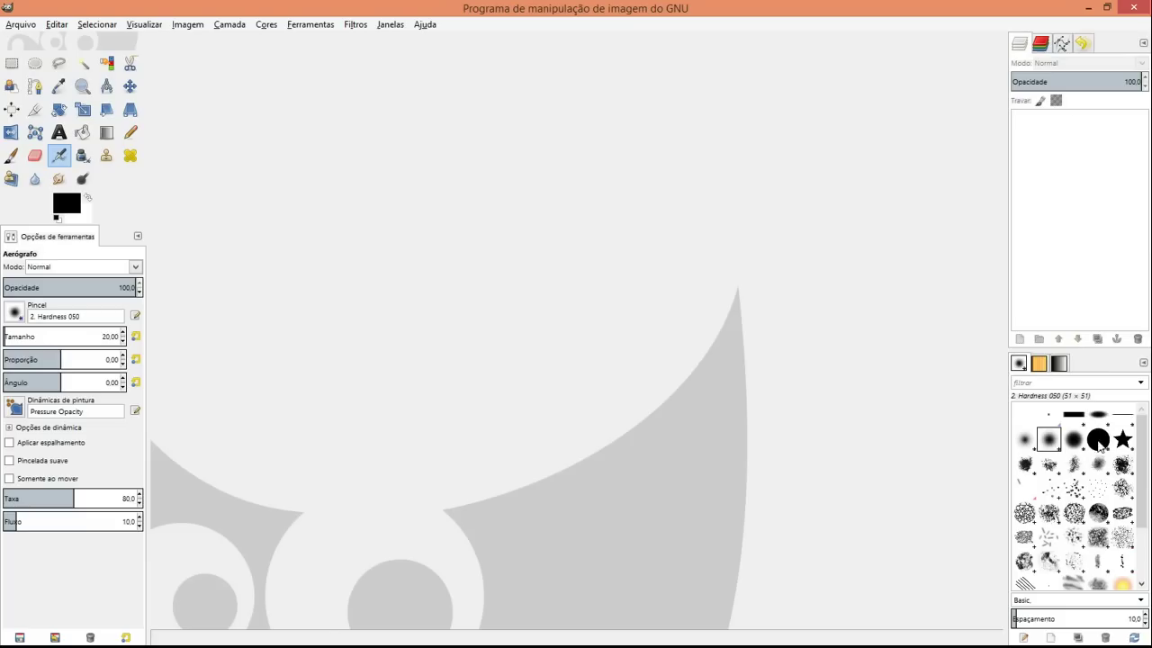
click(1041, 365)
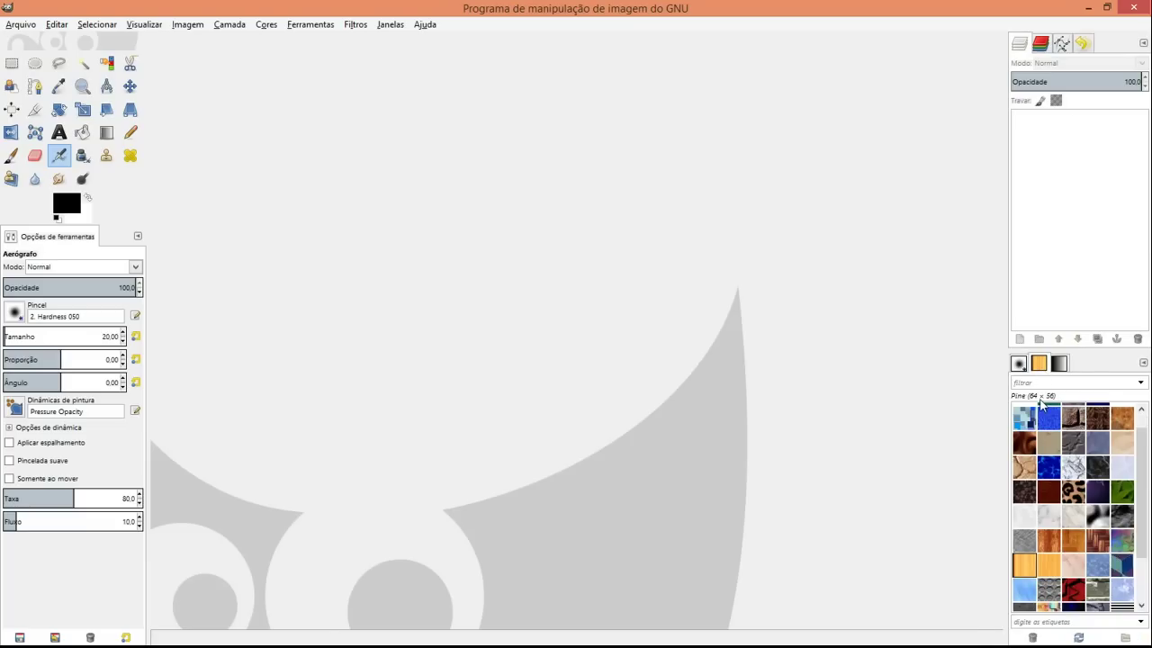
click(1060, 364)
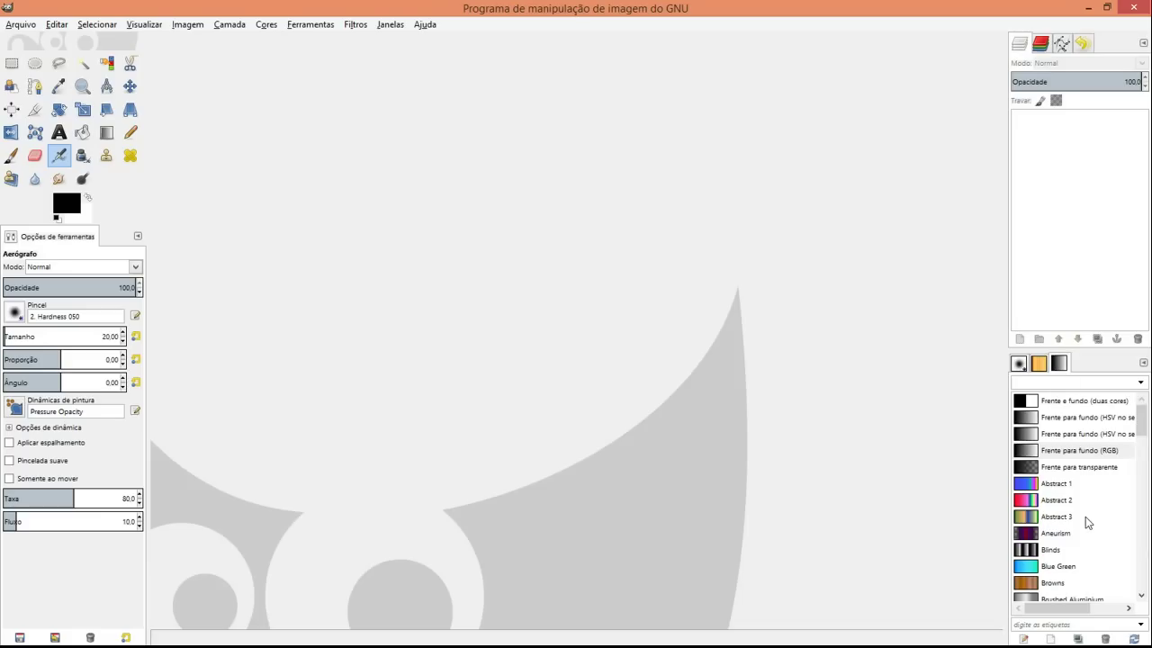
click(1048, 381)
click(1040, 363)
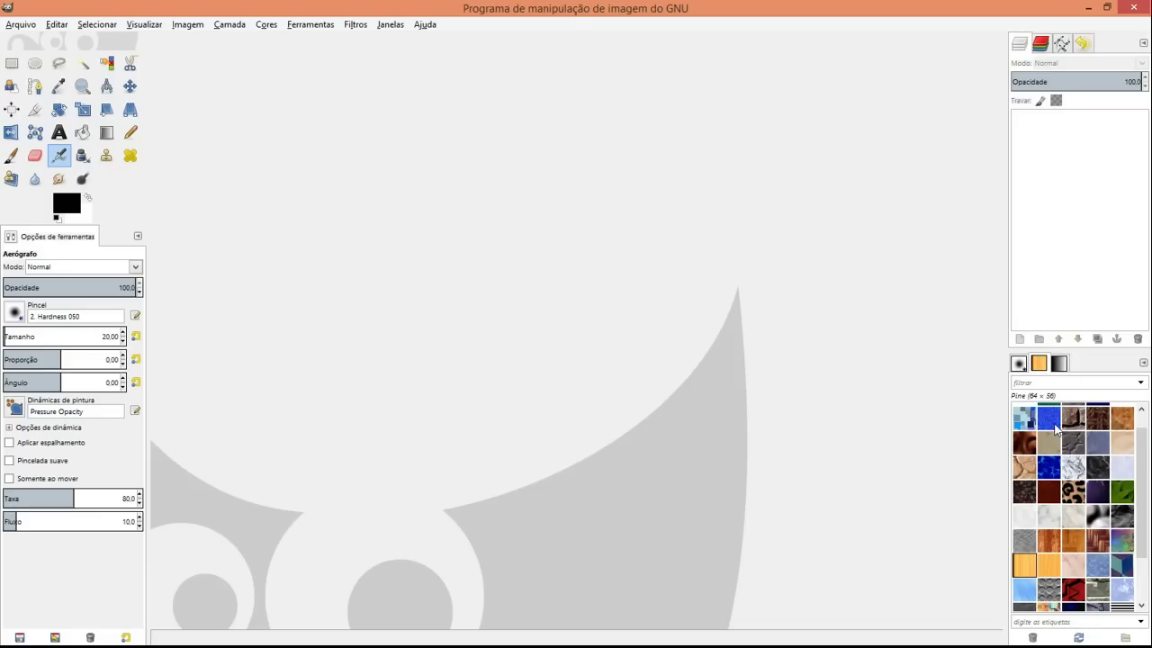
click(1019, 363)
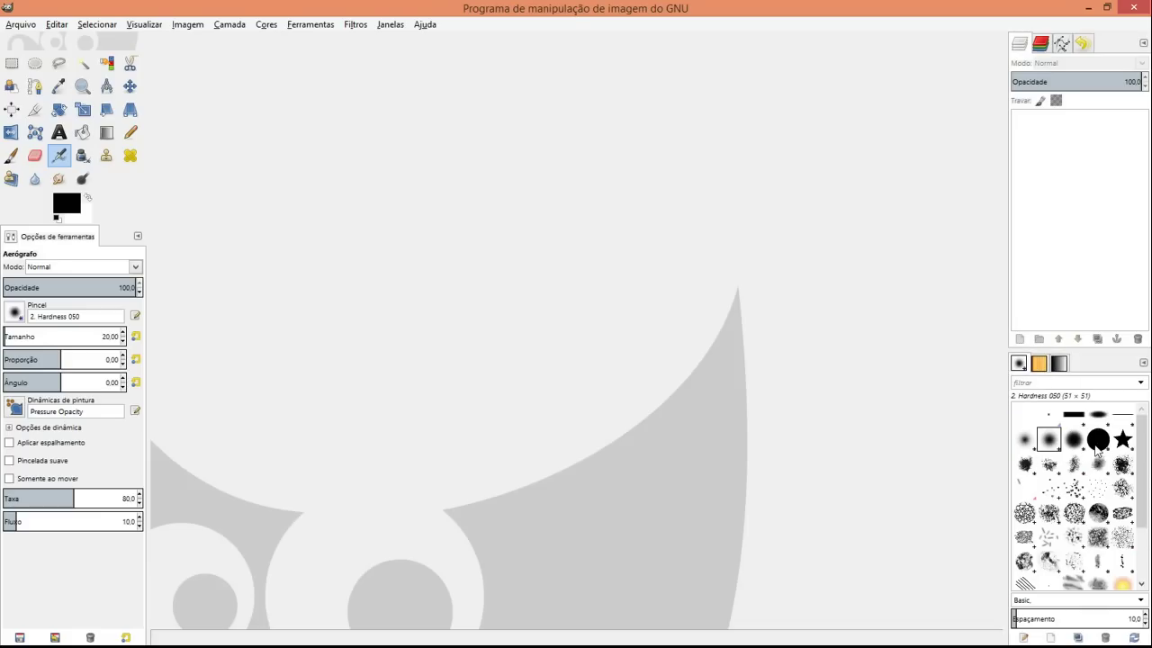
scroll(1125, 455, down, 1)
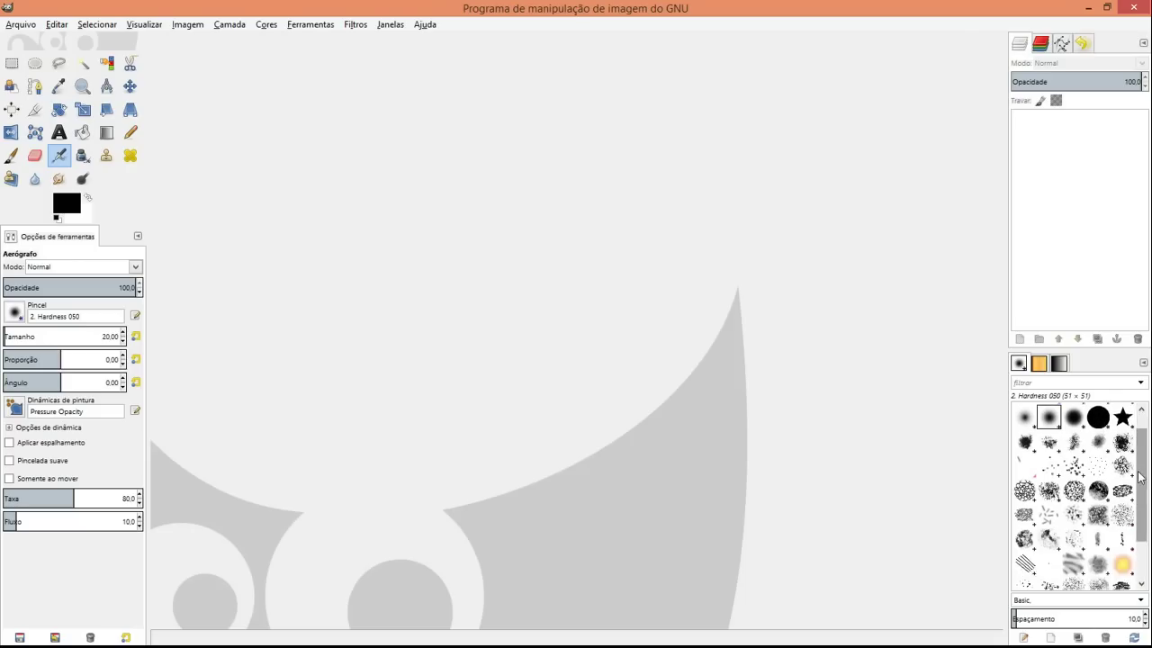
scroll(1125, 504, down, 2)
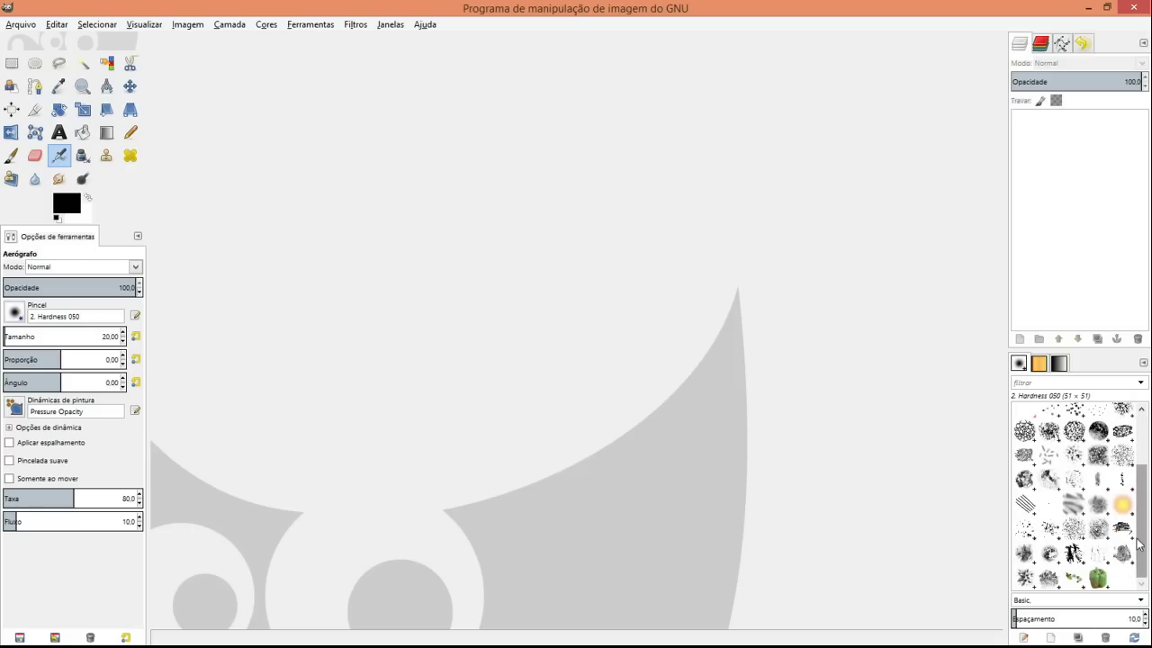
drag(1141, 546, 1141, 454)
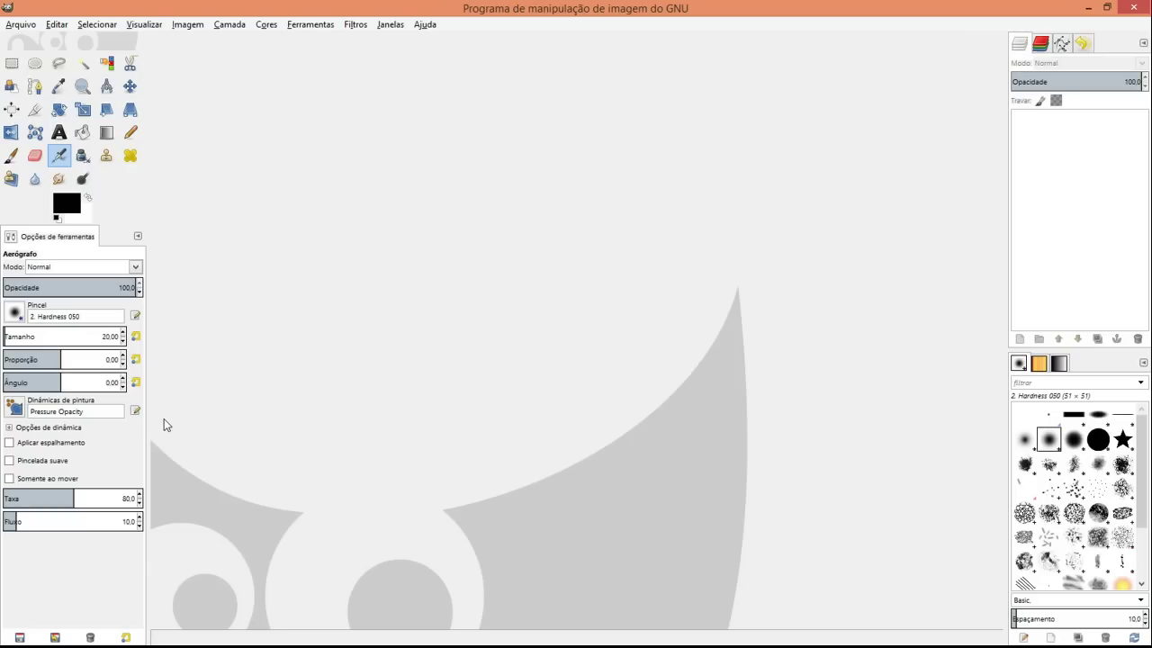
- Create a new blank 640x400 image
click(20, 24)
click(36, 40)
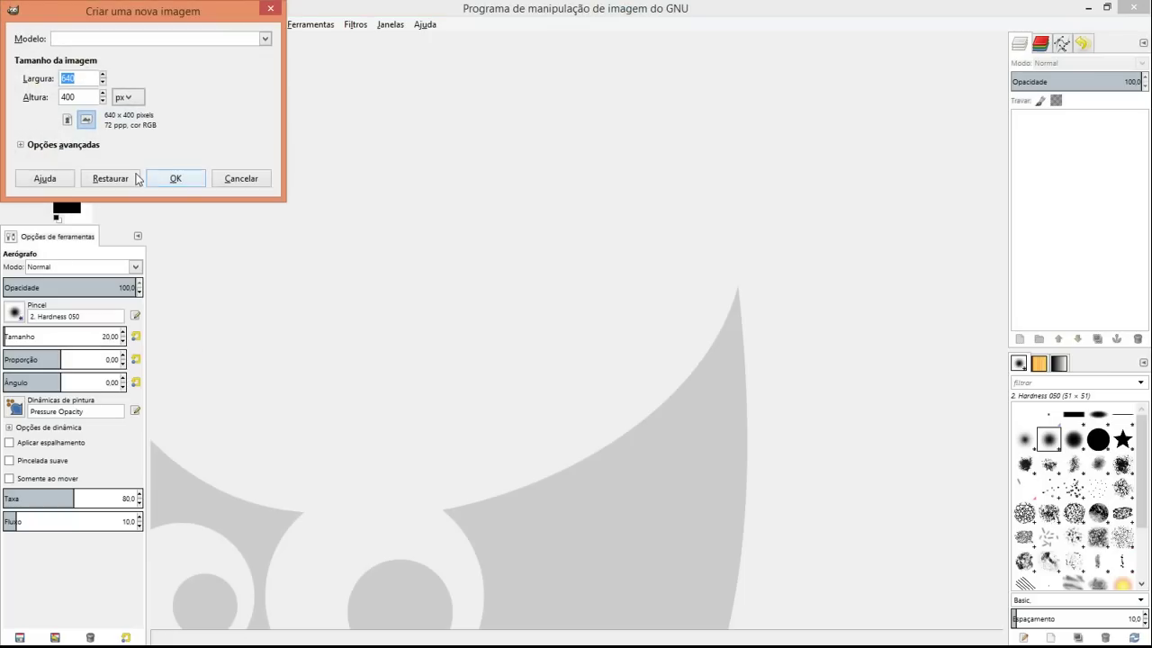
click(155, 179)
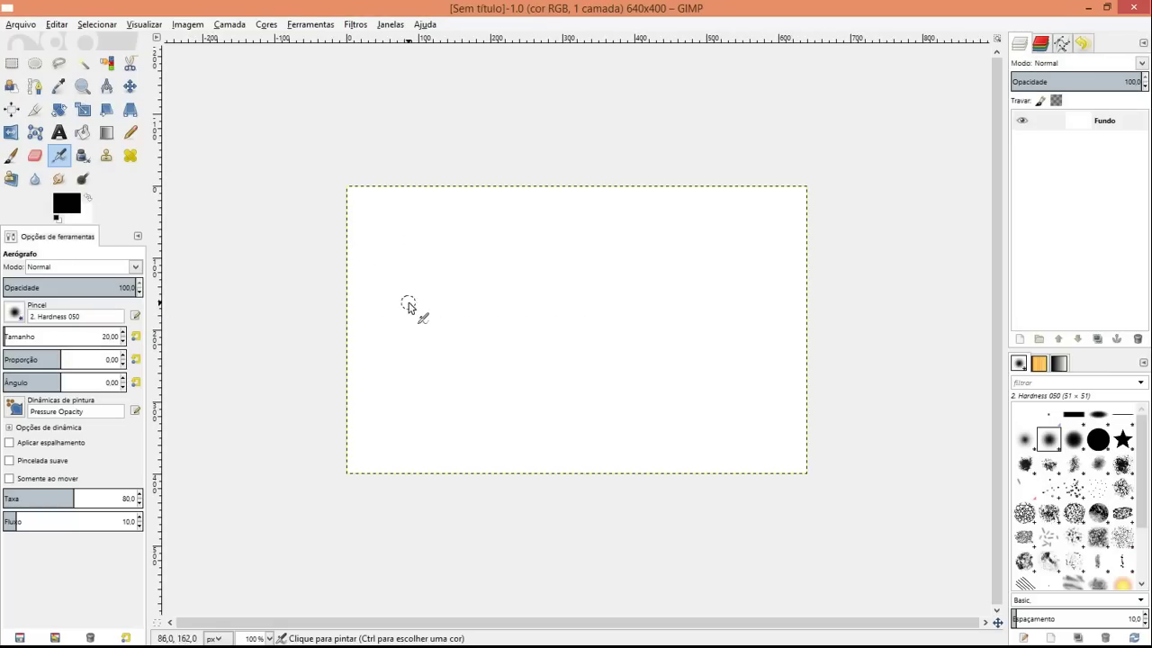
- Paint test strokes with the Paintbrush using Hardness 050 and Sparks brushes
click(11, 155)
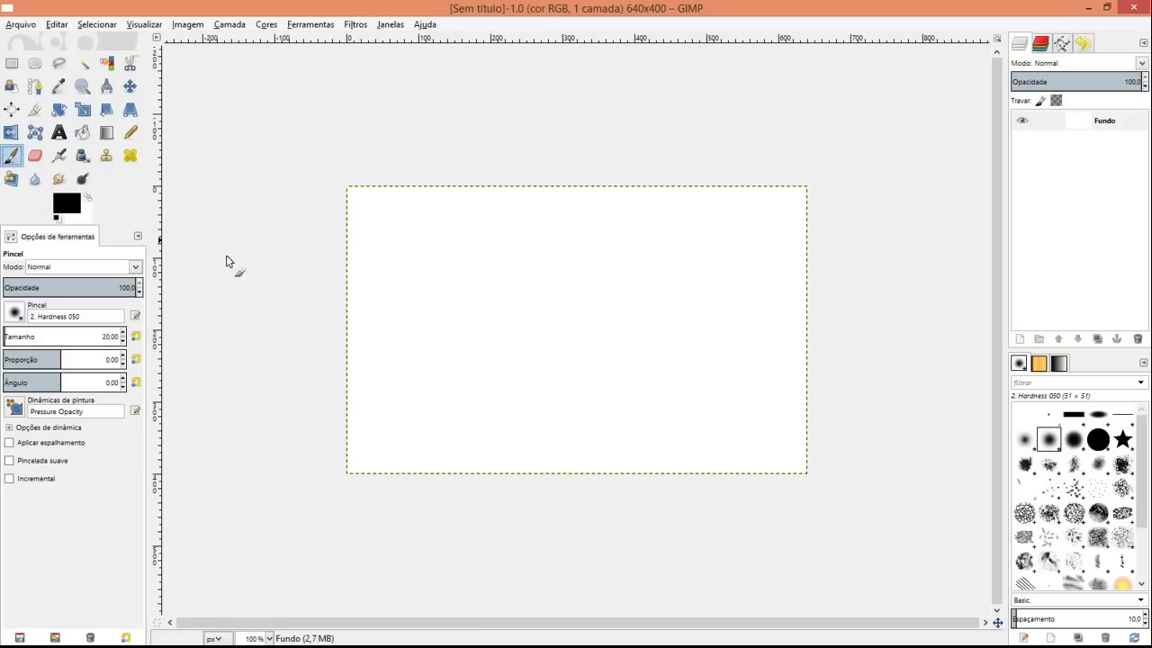
mouse_move(402, 396)
mouse_down()
mouse_move(430, 334)
mouse_move(478, 383)
mouse_up()
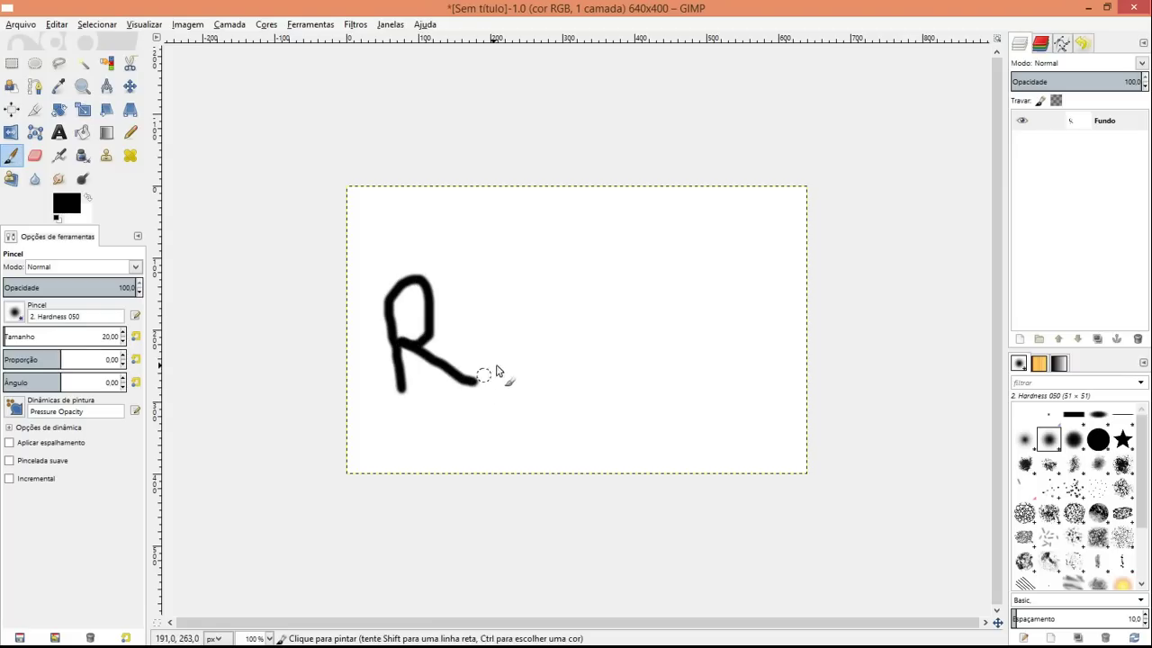
scroll(1110, 459, down, 1)
scroll(1110, 504, down, 1)
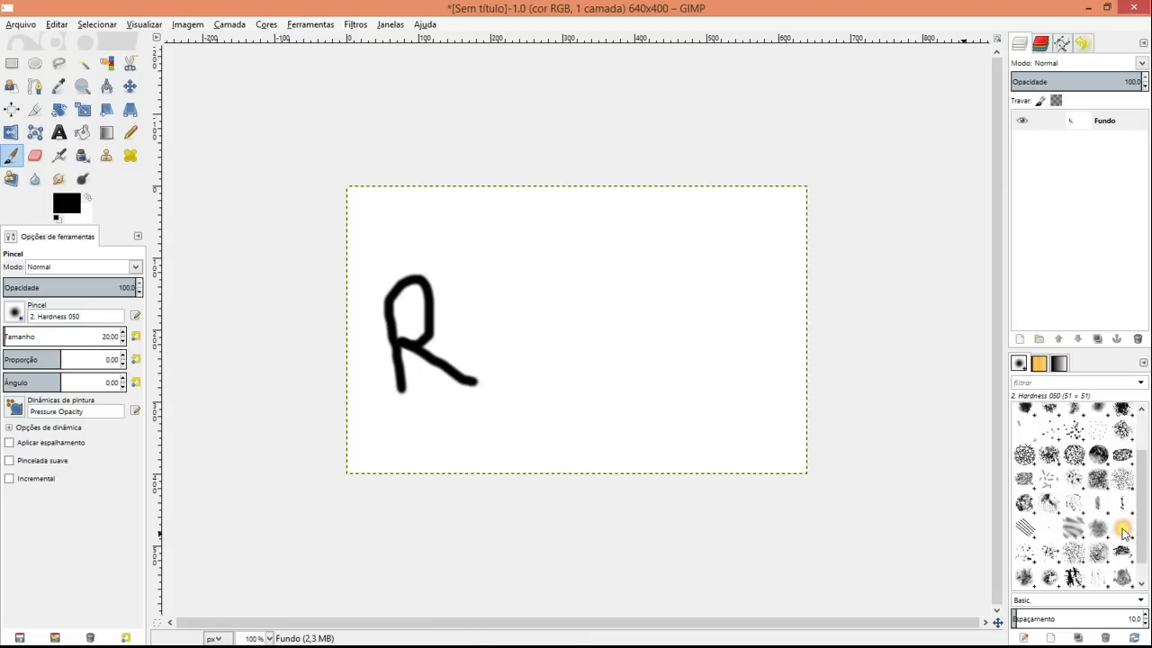
click(1122, 529)
drag(713, 282, 414, 439)
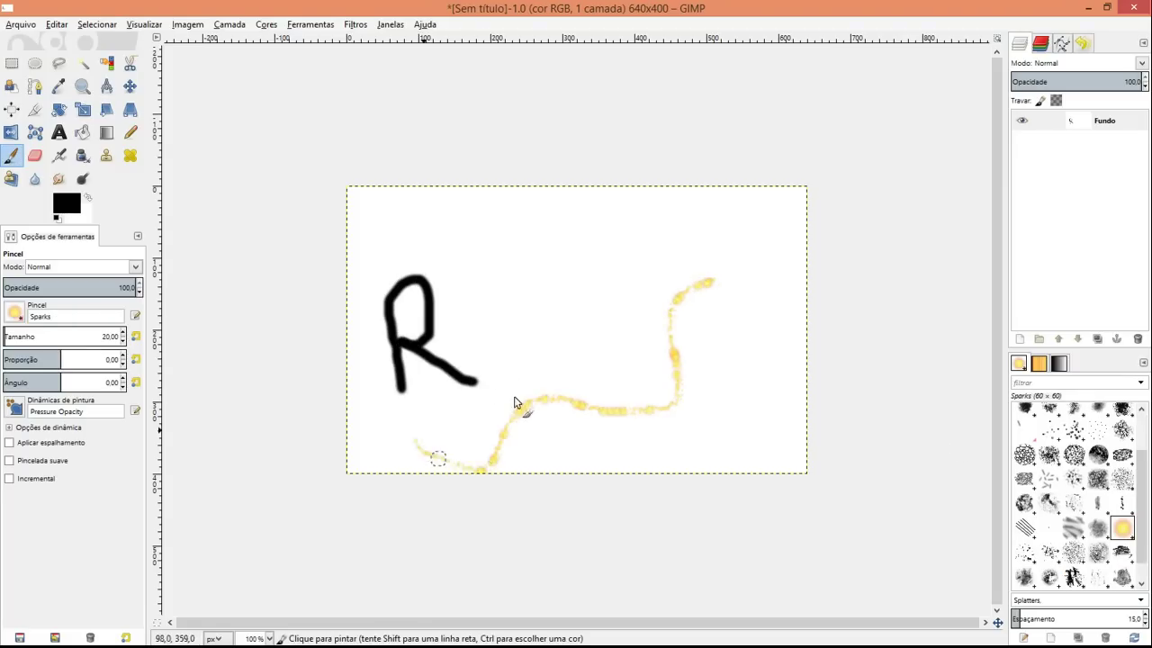
- Paint more test strokes with the Sand Dunes and Oils 01 brushes
click(1080, 527)
mouse_move(500, 296)
mouse_down()
mouse_move(582, 348)
mouse_move(940, 478)
mouse_up()
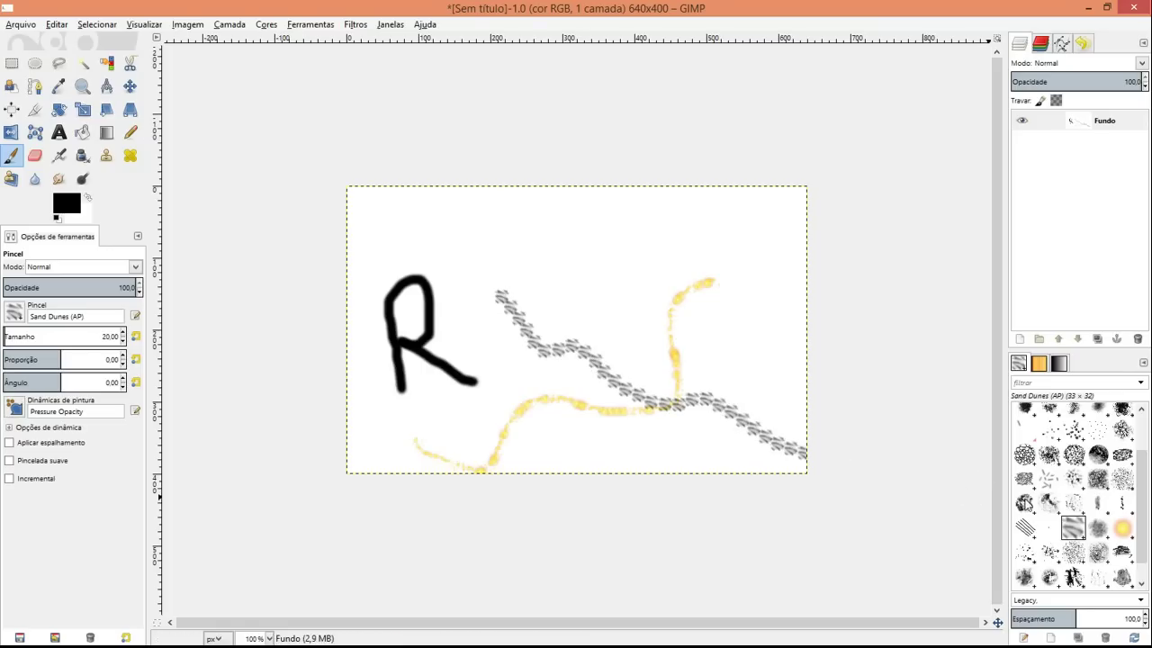
click(1026, 502)
mouse_move(620, 259)
mouse_down()
mouse_move(477, 394)
mouse_move(458, 476)
mouse_move(342, 489)
mouse_up()
mouse_move(656, 606)
mouse_down()
mouse_move(769, 312)
mouse_move(652, 342)
mouse_move(581, 432)
mouse_move(720, 226)
mouse_move(486, 227)
mouse_move(347, 186)
mouse_up()
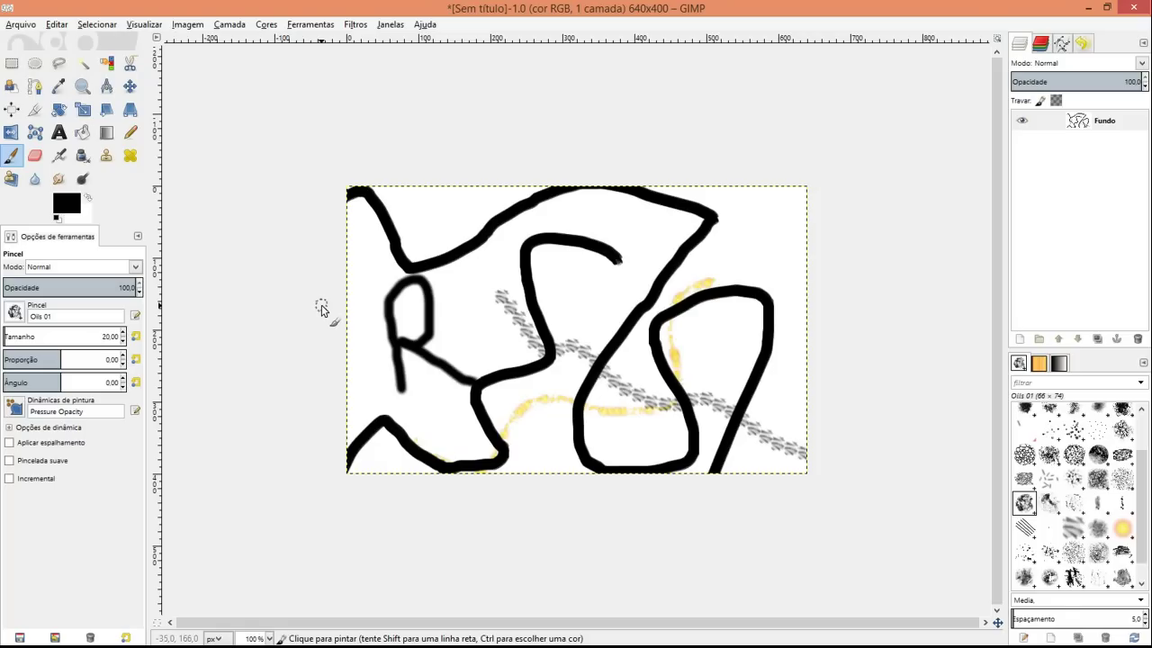
- Select the whole canvas with Rectangle Select, delete its contents, and deselect
click(356, 25)
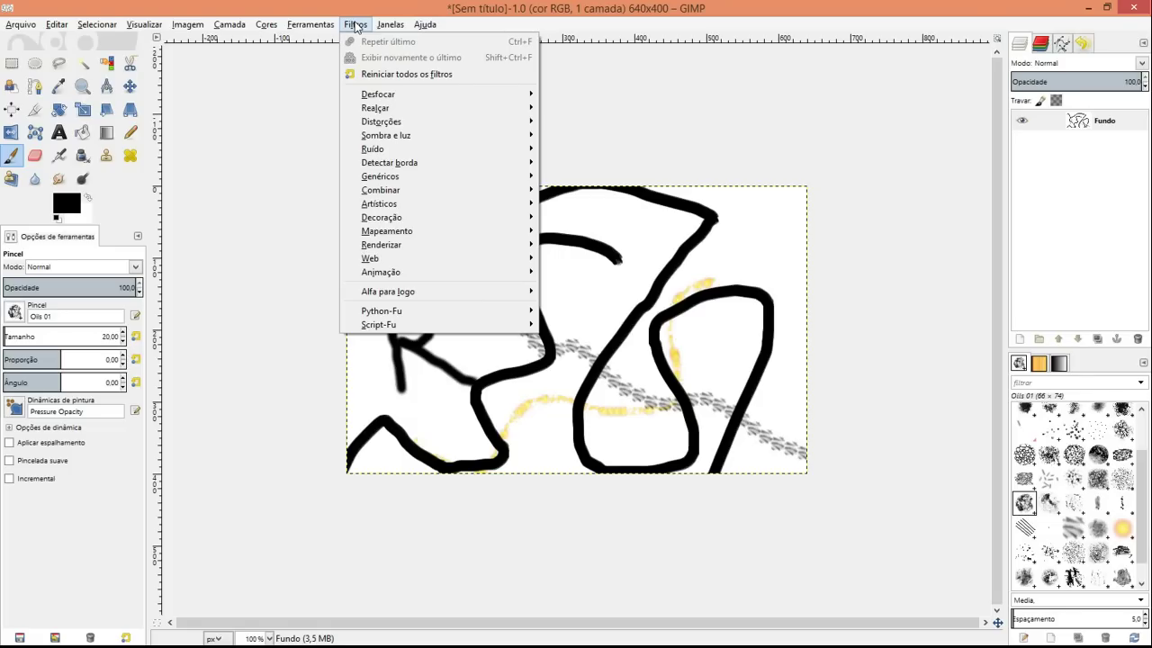
click(356, 24)
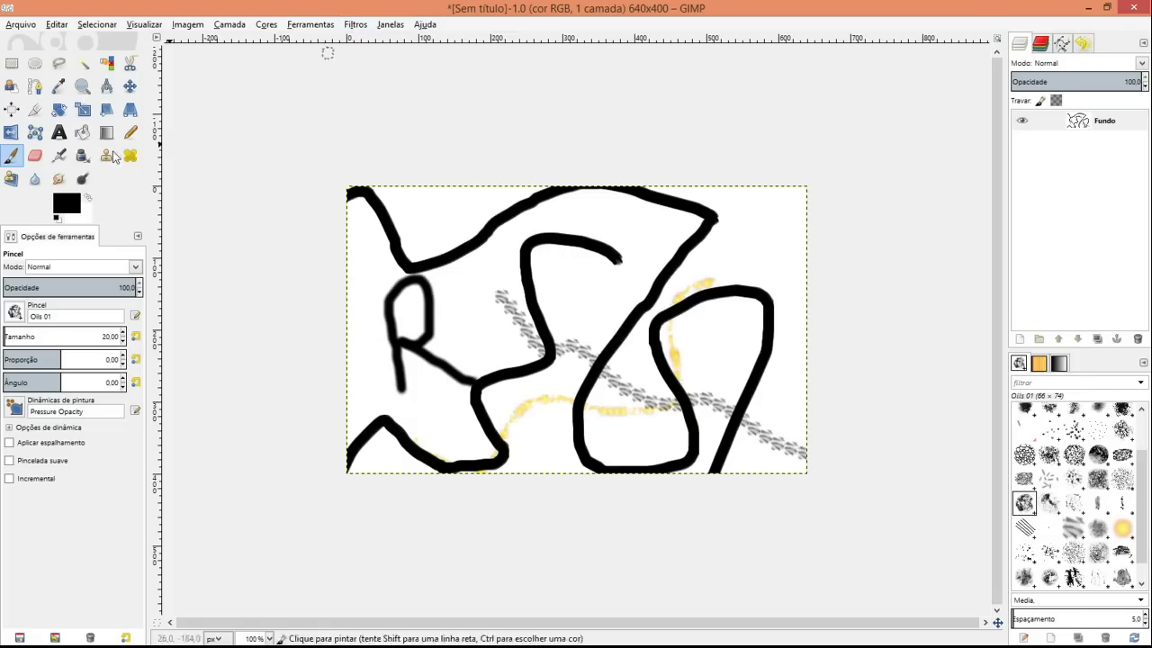
click(11, 63)
drag(340, 184, 816, 485)
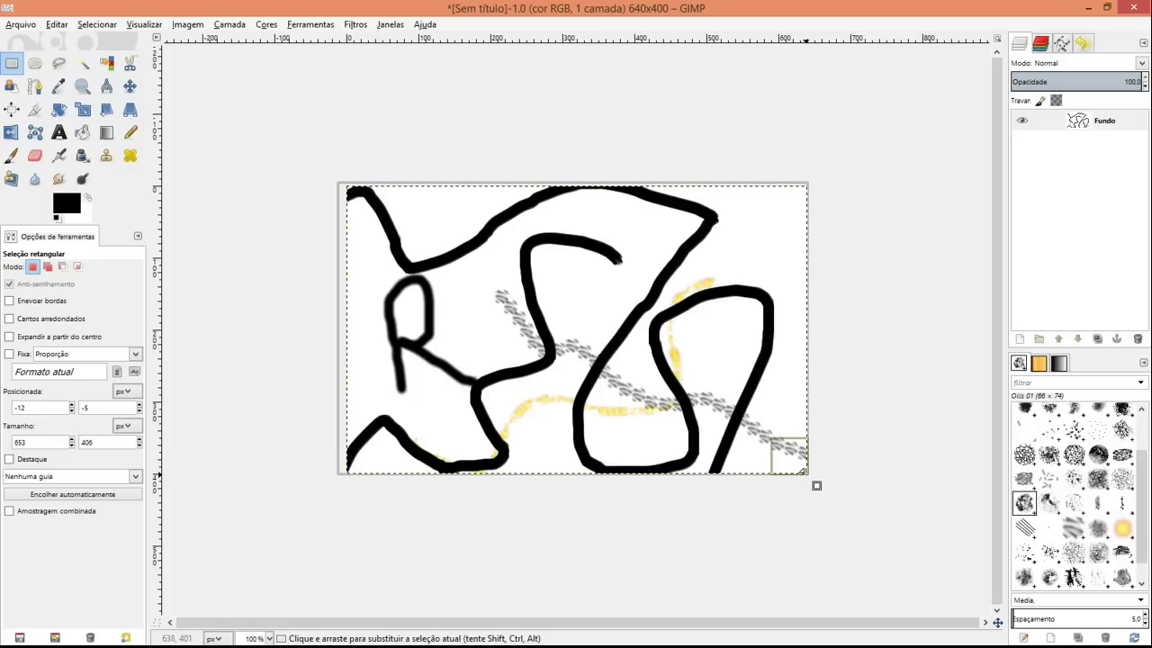
key(Delete)
click(771, 515)
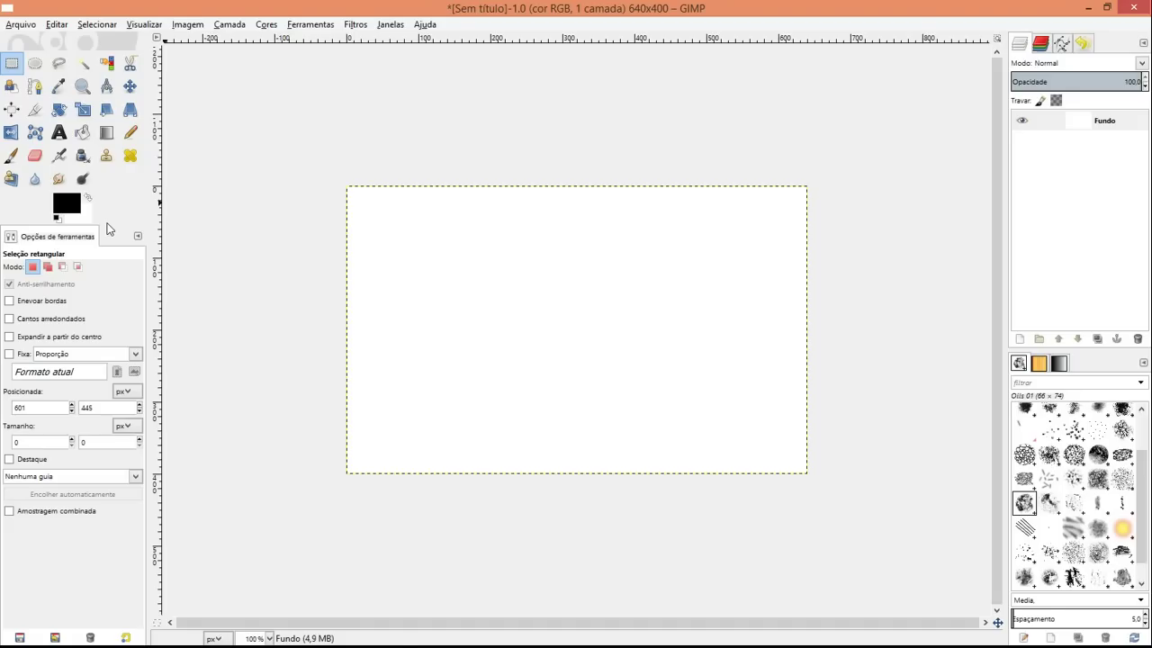
click(267, 25)
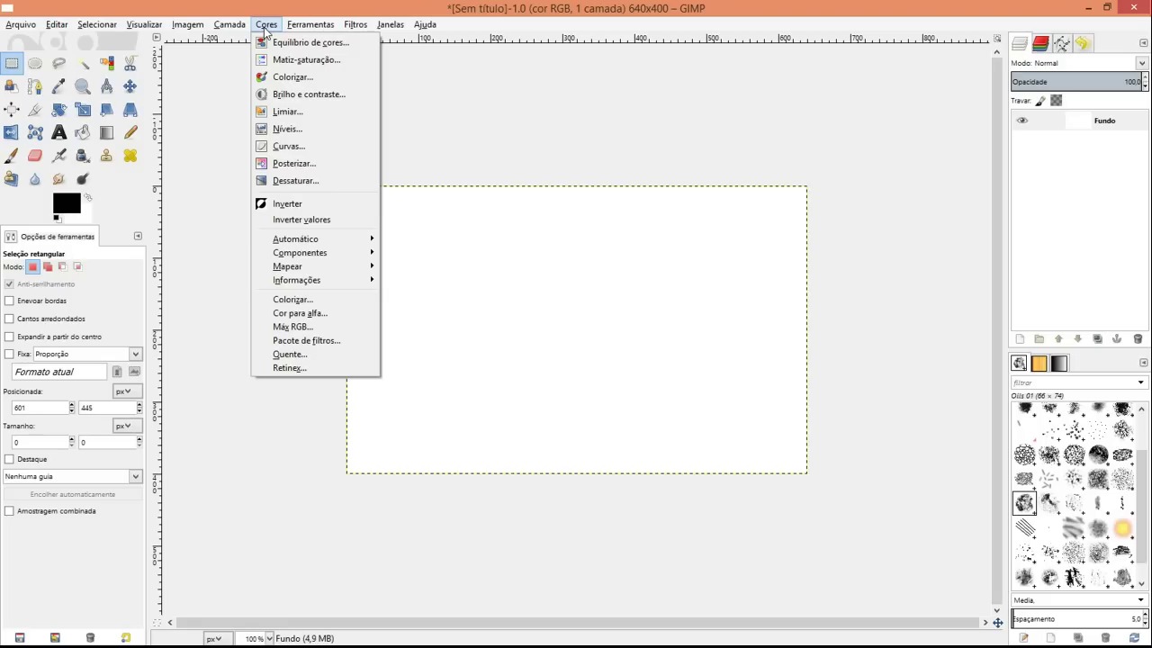
click(378, 470)
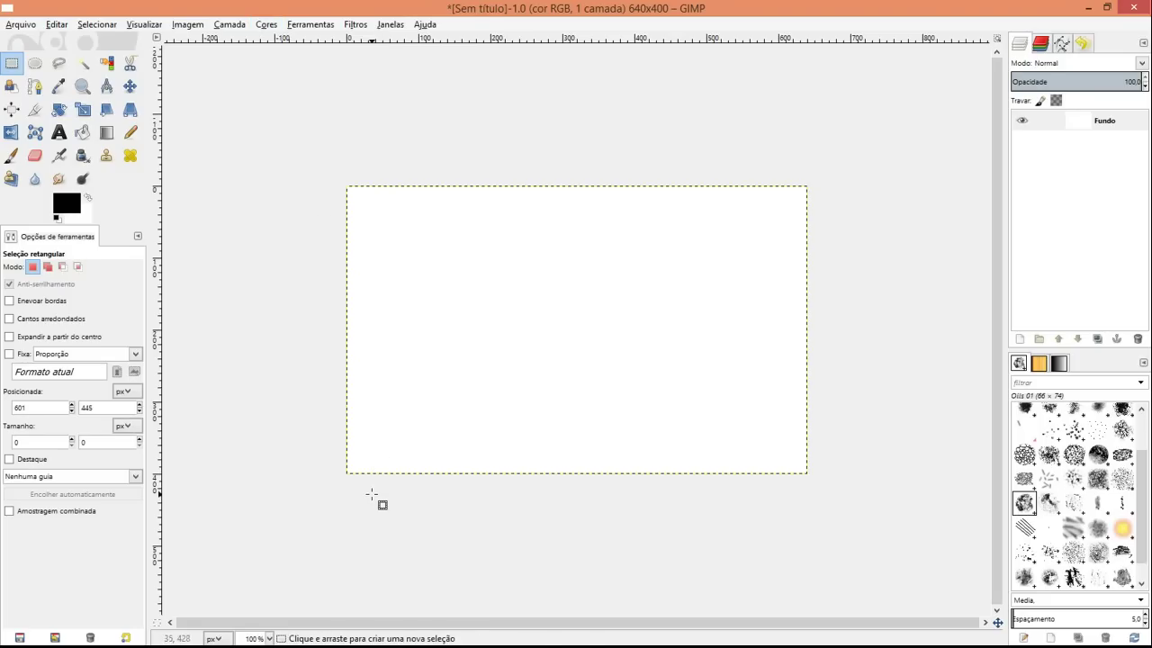